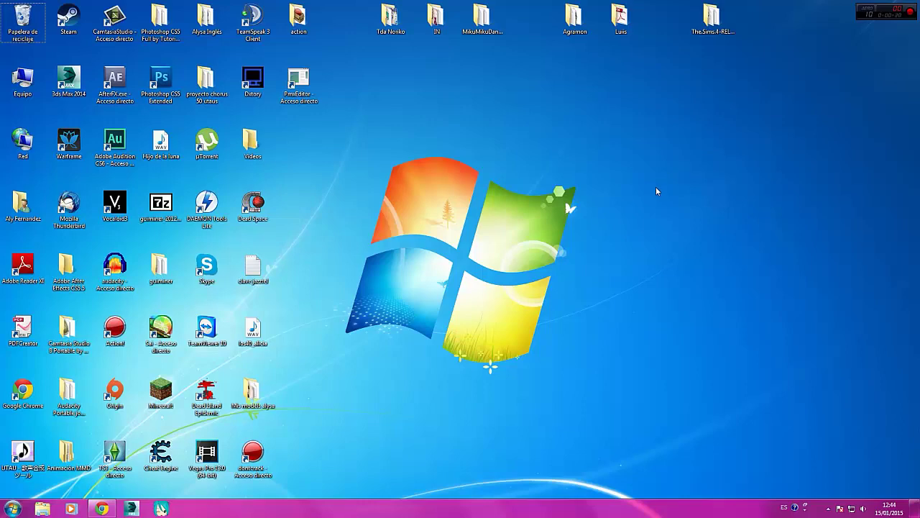
Switch to Chrome and open descargasvocaloid.webnode.es in a new tab placed before the others
left_click(101, 508)
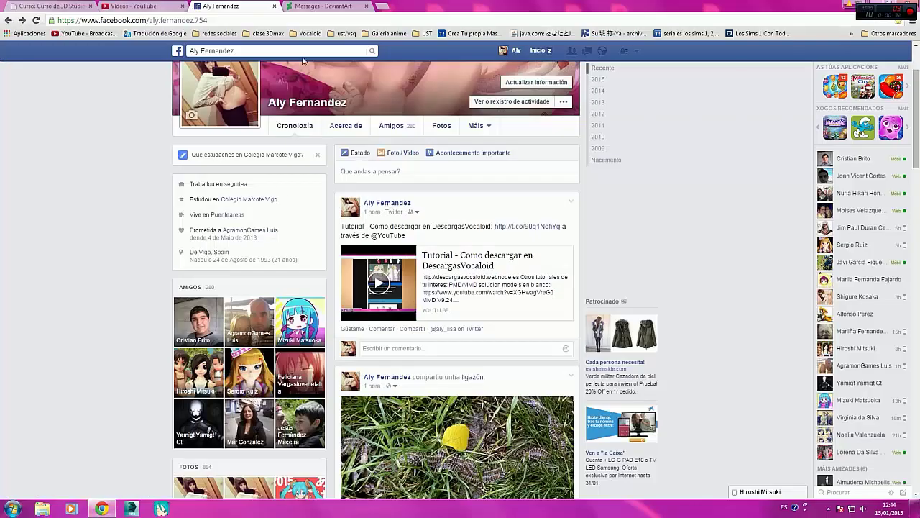
left_click(383, 7)
left_click_drag(386, 7, 44, 7)
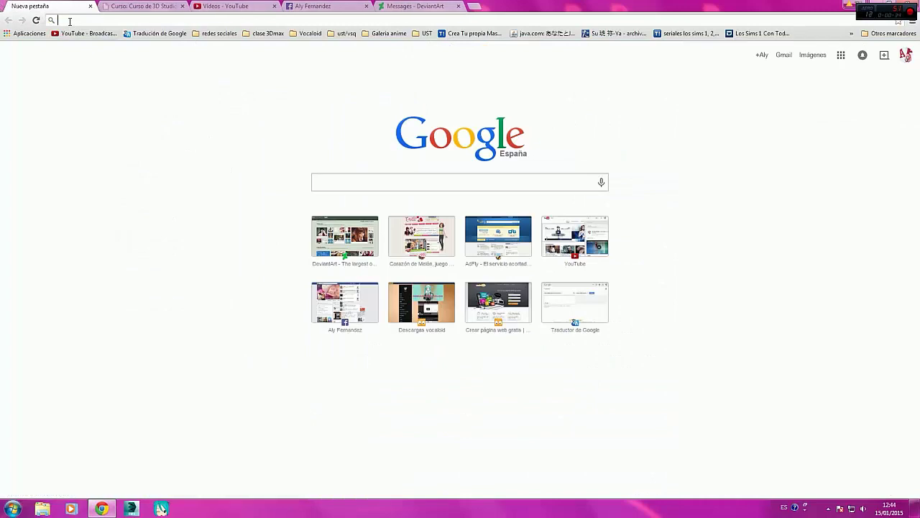
type("descar")
key("Return")
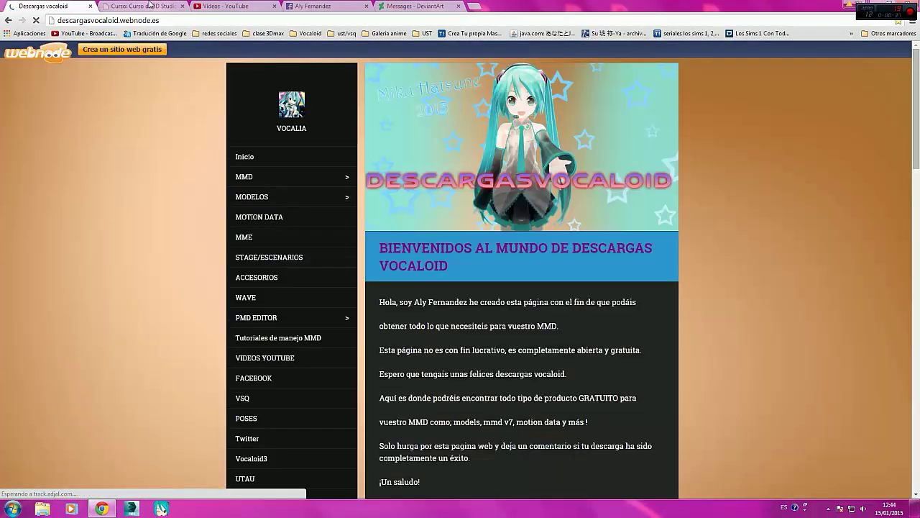
Close all other browser tabs, keeping only the Descargas vocaloid page open
middle_click(133, 6)
middle_click(133, 6)
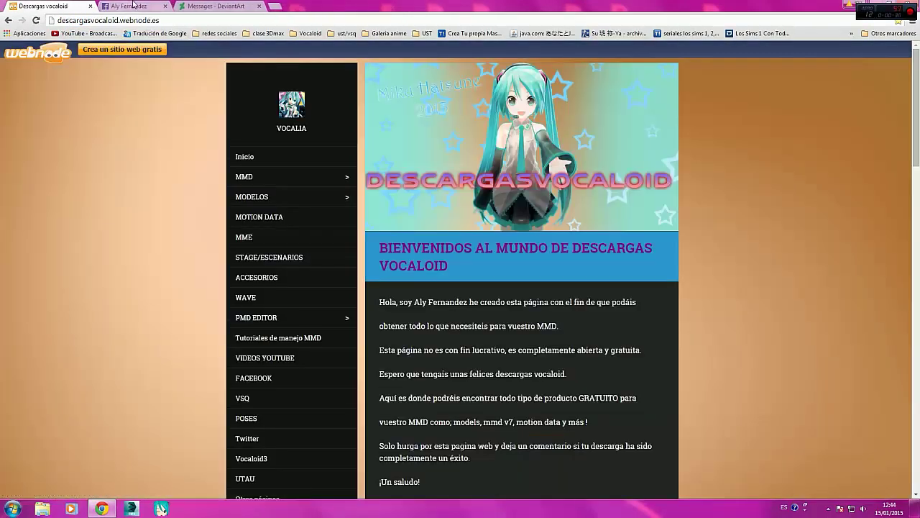
middle_click(133, 6)
middle_click(133, 6)
Open the site's MME download page and review the effect packs offered, including the contents of MME - Pack 2
scroll(353, 301, "down", 1)
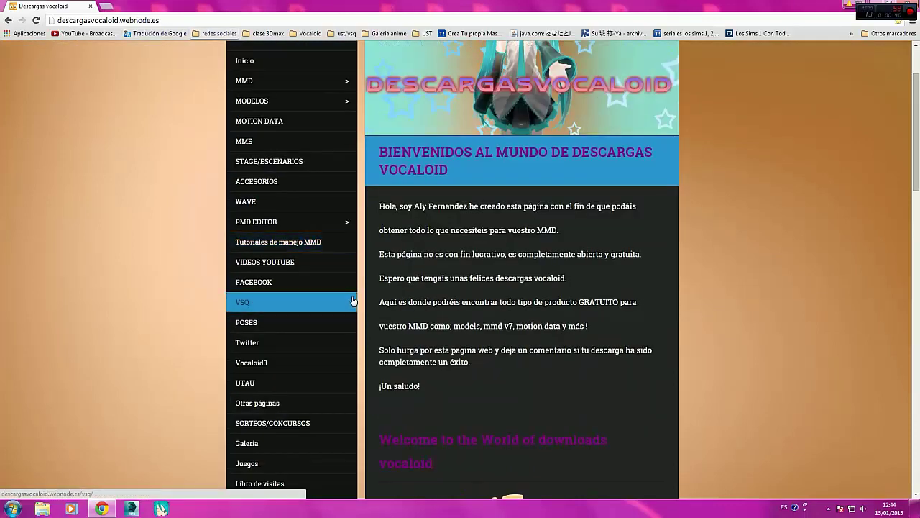
left_click(284, 141)
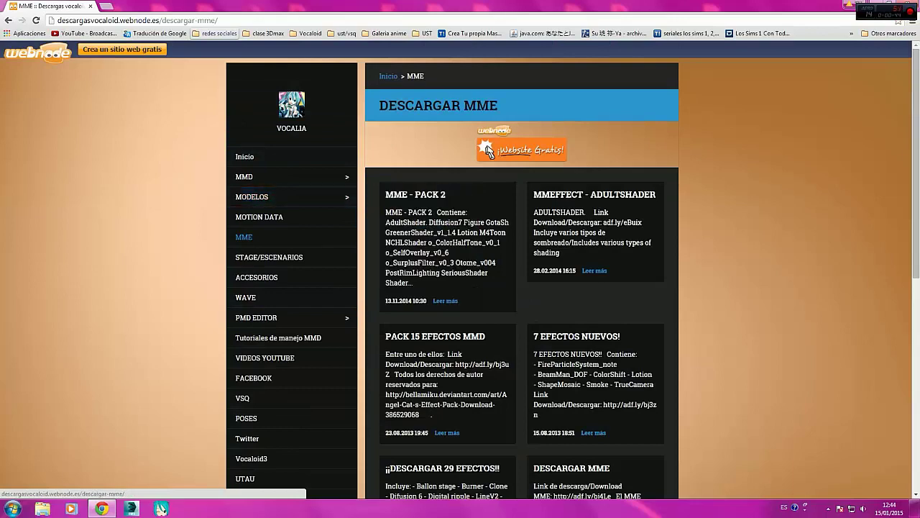
scroll(430, 313, "down", 2)
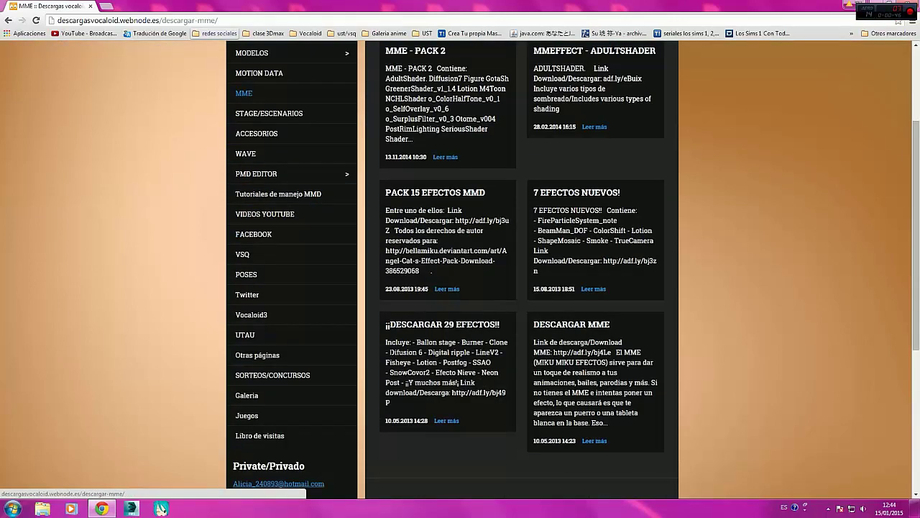
scroll(430, 313, "up", 2)
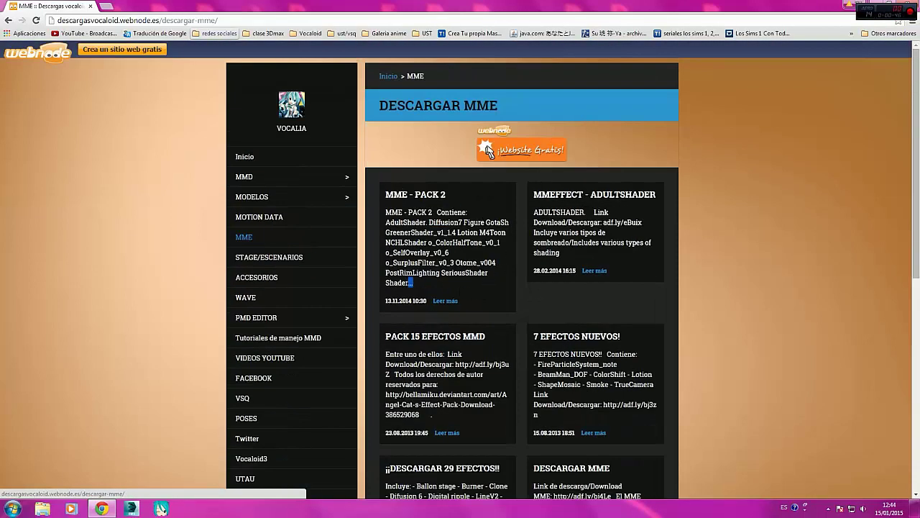
left_click_drag(414, 283, 392, 212)
left_click(385, 208)
scroll(558, 307, "down", 3)
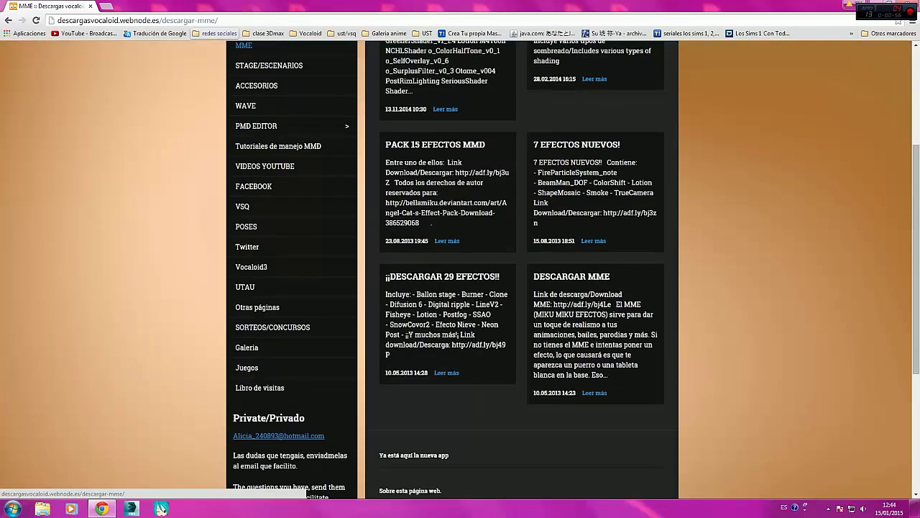
scroll(522, 273, "up", 2)
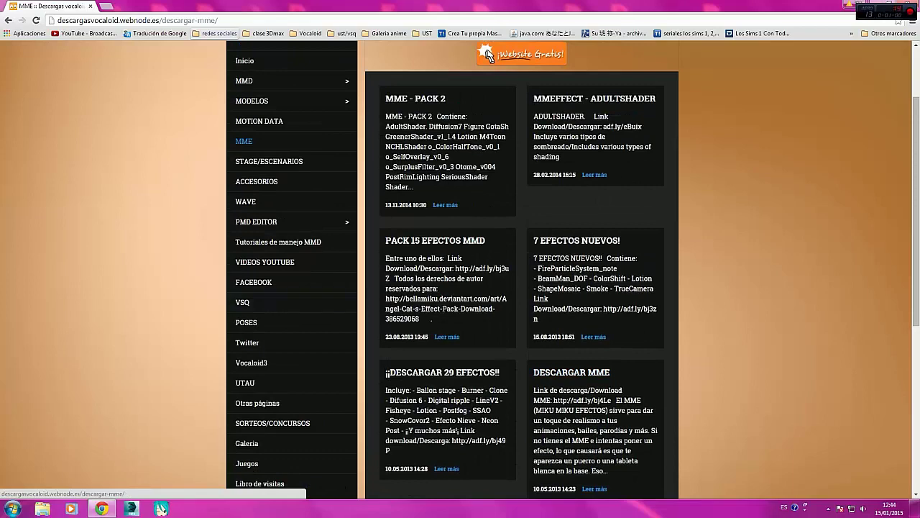
scroll(445, 289, "up", 2)
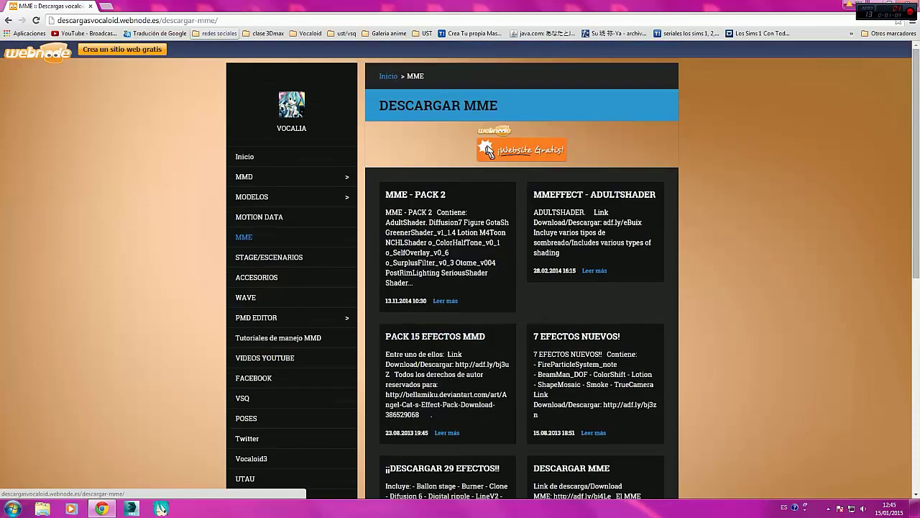
left_click_drag(426, 222, 385, 222)
scroll(451, 245, "down", 2)
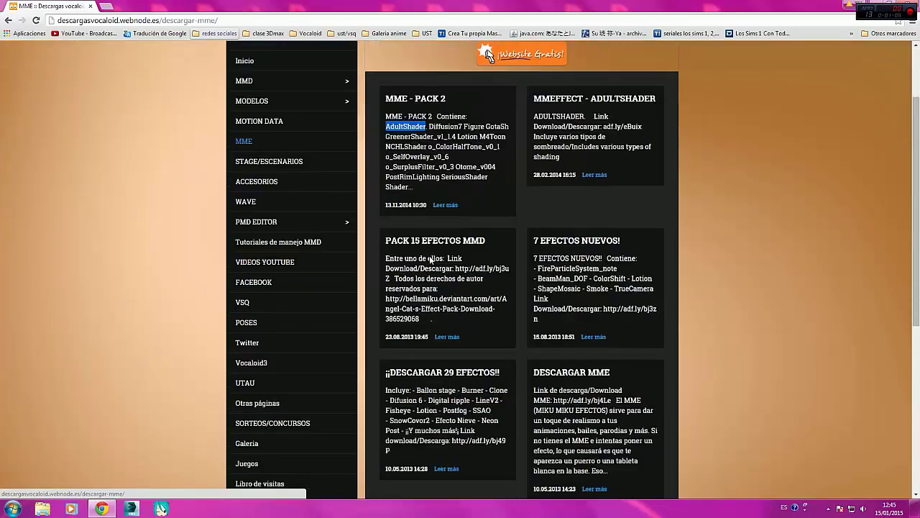
scroll(451, 245, "up", 1)
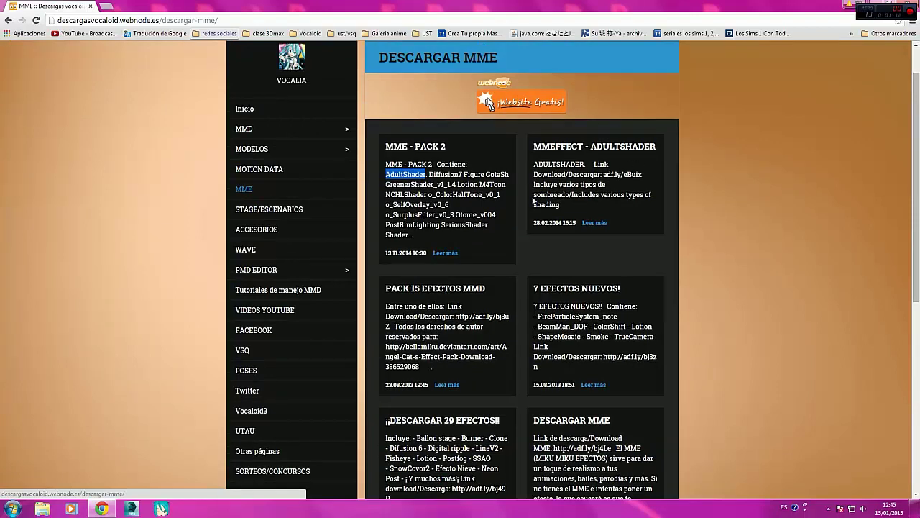
left_click(711, 214)
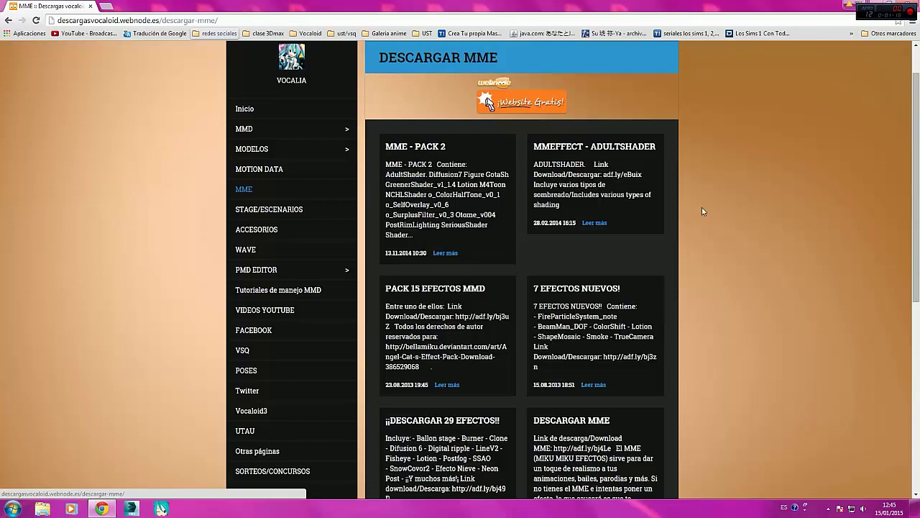
Switch to MikuMikuDance, restore its window from full screen and resize it to fill most of the desktop
key("super+d")
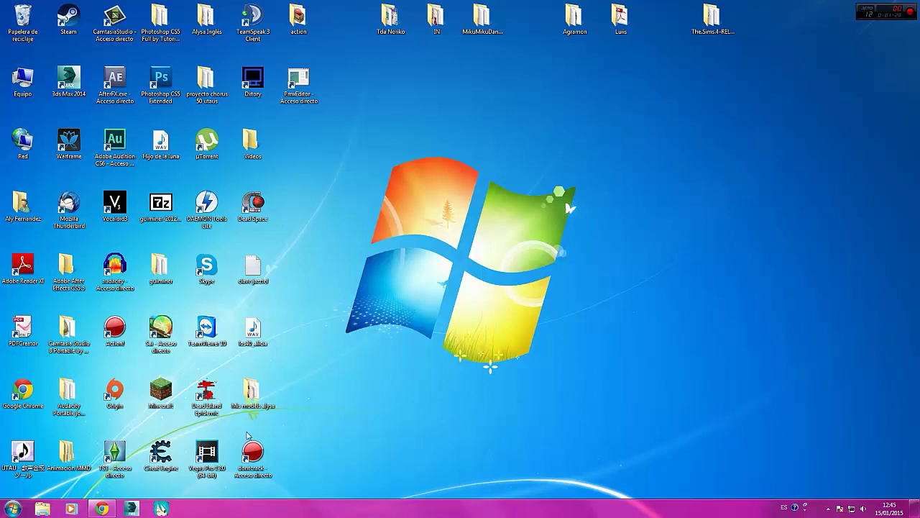
left_click(163, 509)
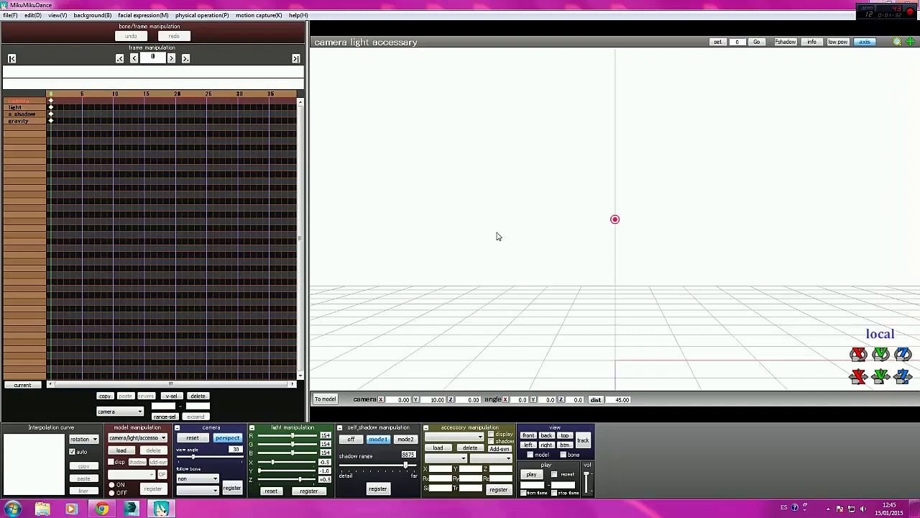
mouse_move(497, 236)
right_mouse_down()
mouse_move(510, 267)
mouse_move(501, 241)
mouse_move(512, 246)
right_mouse_up()
scroll(512, 246, "down", 6)
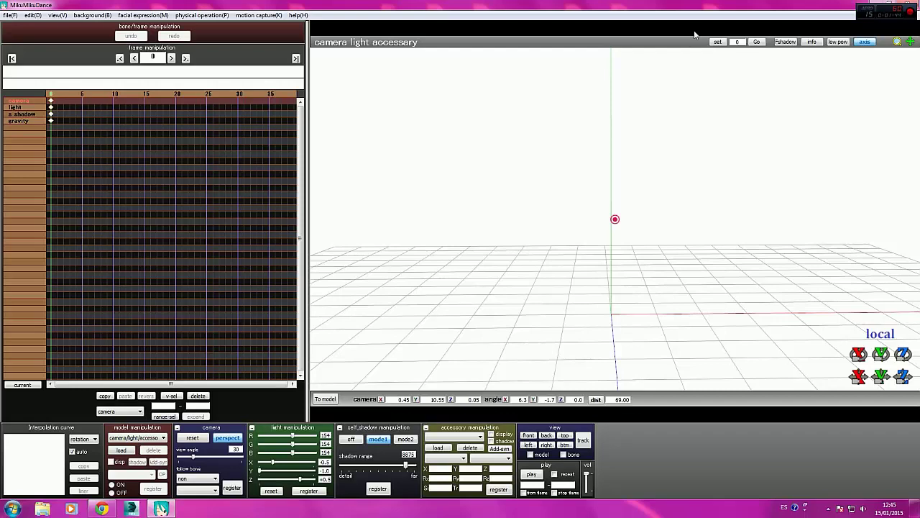
left_click(892, 5)
left_click_drag(329, 44, 13, 5)
left_click_drag(755, 432, 838, 480)
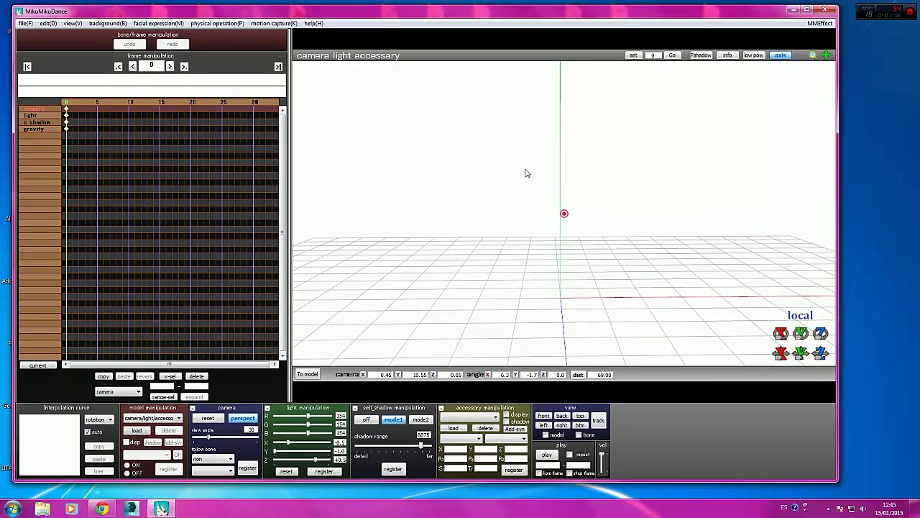
Examine the available MMEffect commands, such as Effect Mapping and Enable Effect
left_click(818, 23)
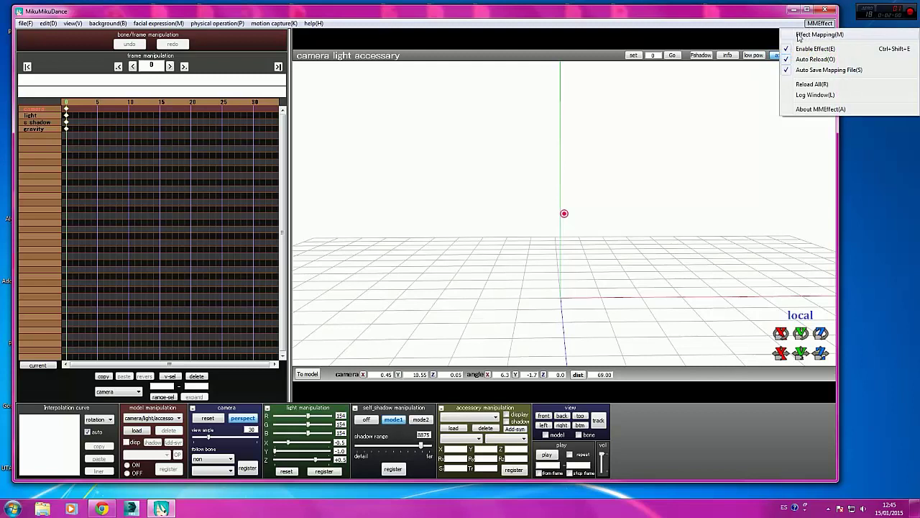
left_click(741, 110)
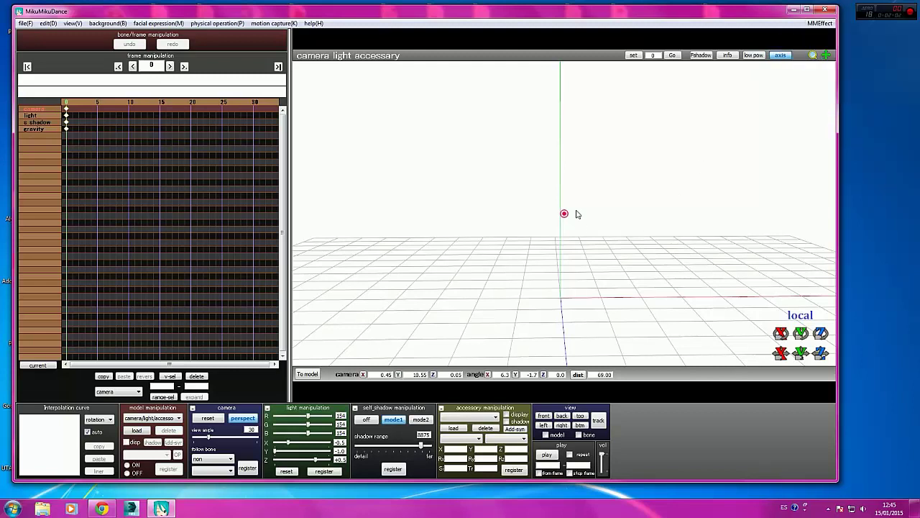
left_click(819, 23)
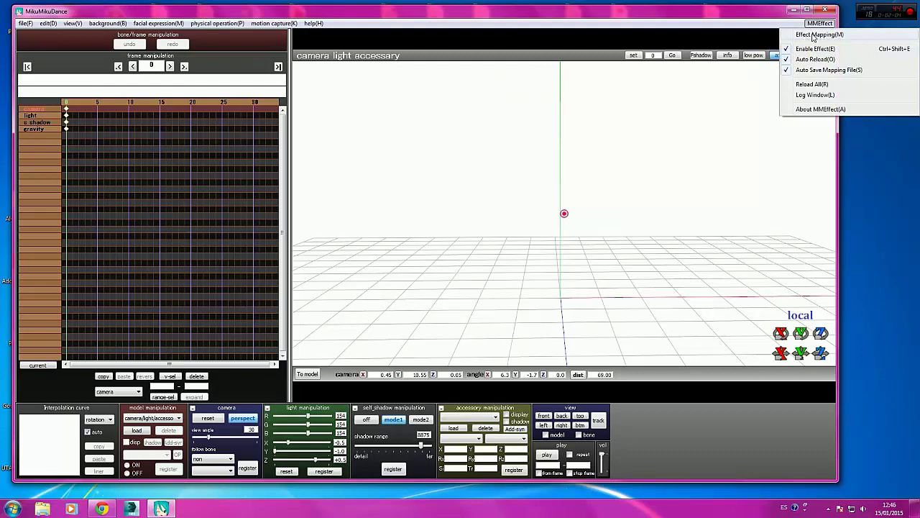
left_click(666, 225)
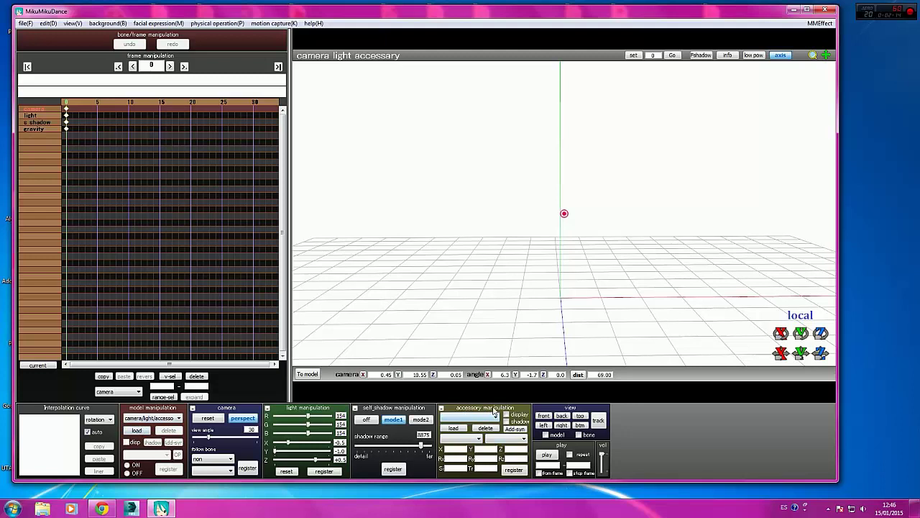
left_click(812, 25)
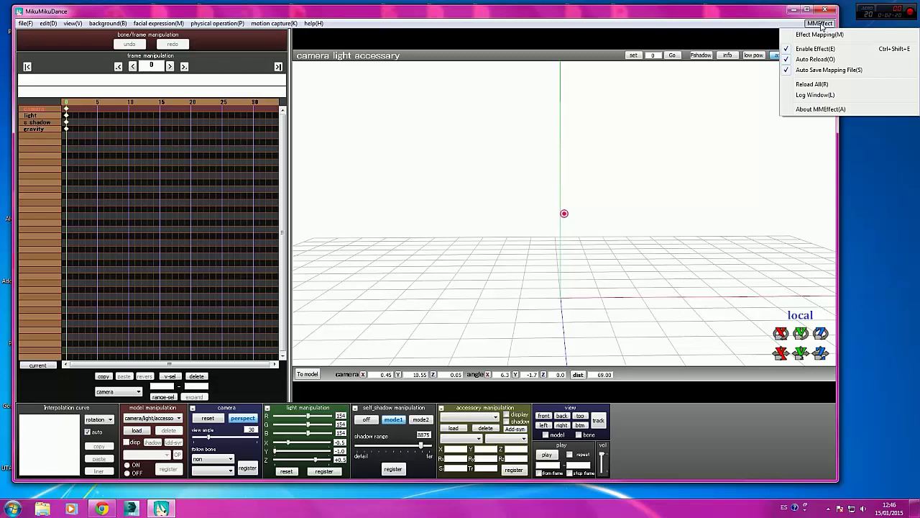
mouse_move(470, 244)
right_mouse_down()
mouse_move(481, 242)
mouse_move(468, 250)
right_mouse_up()
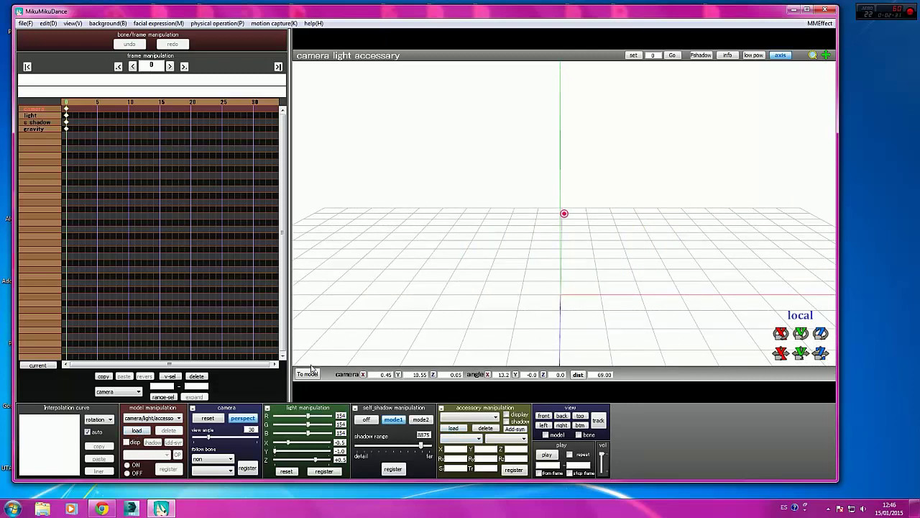
Load the Tda noriko model into the scene and dismiss its information
left_click(138, 430)
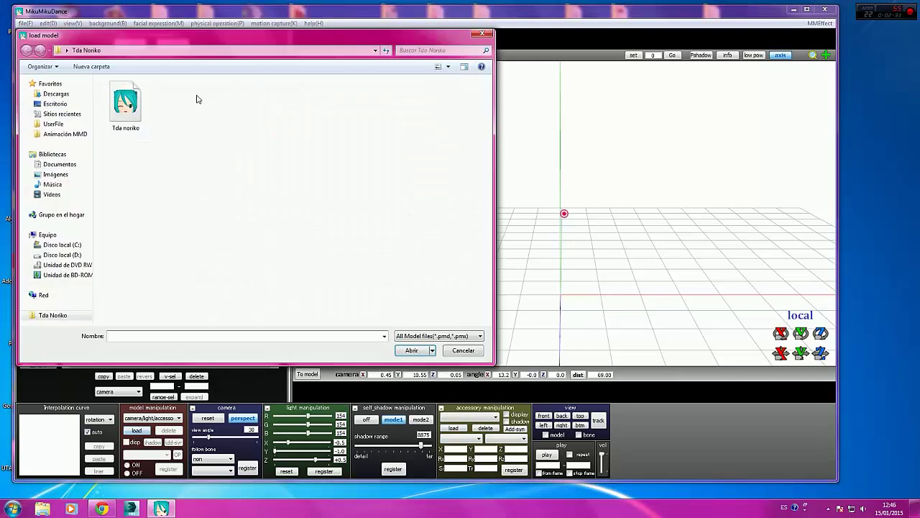
double_click(127, 103)
left_click(435, 287)
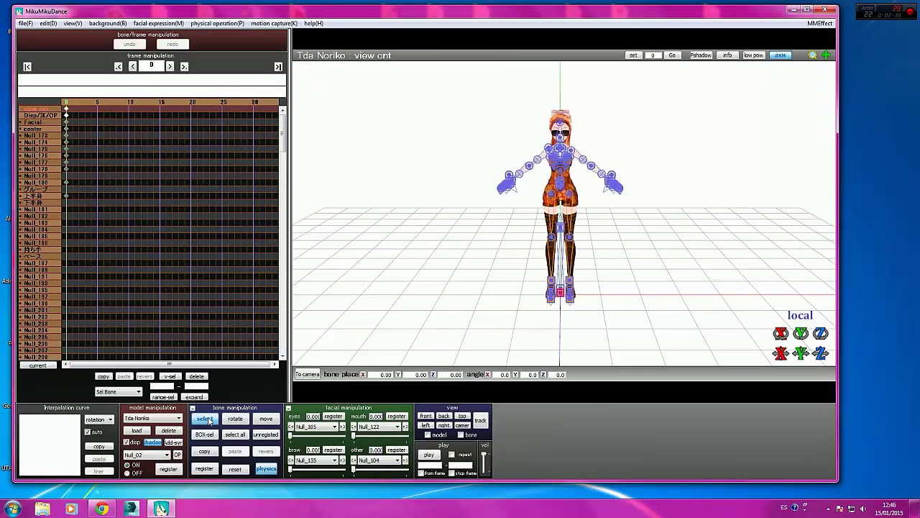
Try the "glass off" facial morph on the model and switch the other-morph selection to "Diadema off"
mouse_move(577, 269)
right_mouse_down()
mouse_move(552, 285)
mouse_move(660, 281)
mouse_move(575, 273)
right_mouse_up()
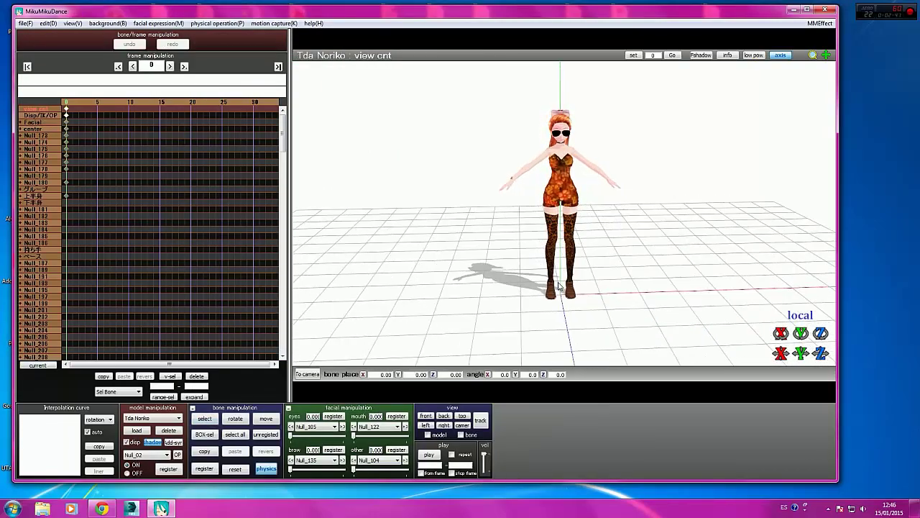
scroll(565, 216, "up", 3)
mouse_move(565, 215)
right_mouse_down()
mouse_move(422, 227)
mouse_move(635, 223)
mouse_move(555, 237)
mouse_move(596, 224)
mouse_move(568, 217)
right_mouse_up()
left_click(397, 459)
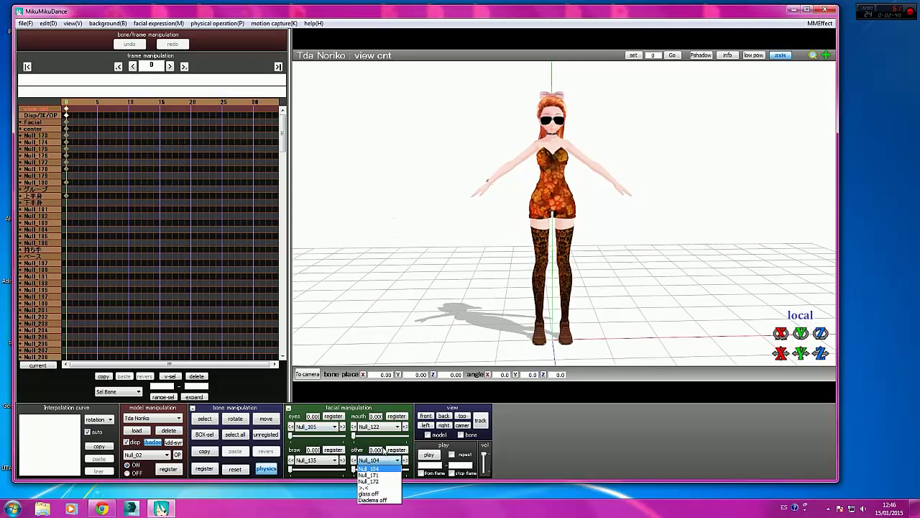
left_click(373, 494)
mouse_move(354, 469)
left_mouse_down()
mouse_move(414, 471)
mouse_move(333, 470)
mouse_move(346, 468)
left_mouse_up()
left_click(353, 460)
Stretch the program window to the full height of the desktop, with the whole model framed in the view
mouse_move(555, 260)
right_mouse_down()
mouse_move(532, 273)
mouse_move(575, 250)
mouse_move(562, 261)
right_mouse_up()
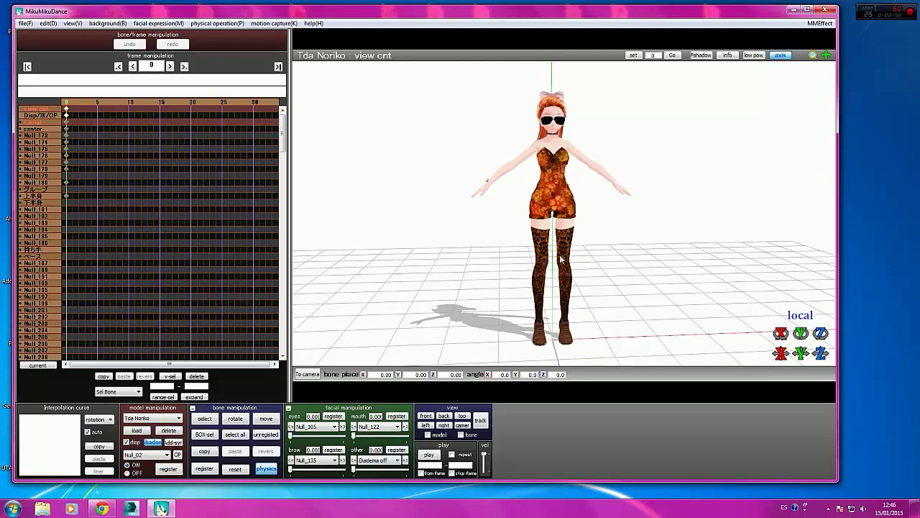
scroll(617, 238, "up", 3)
right_click_drag(616, 236, 602, 240)
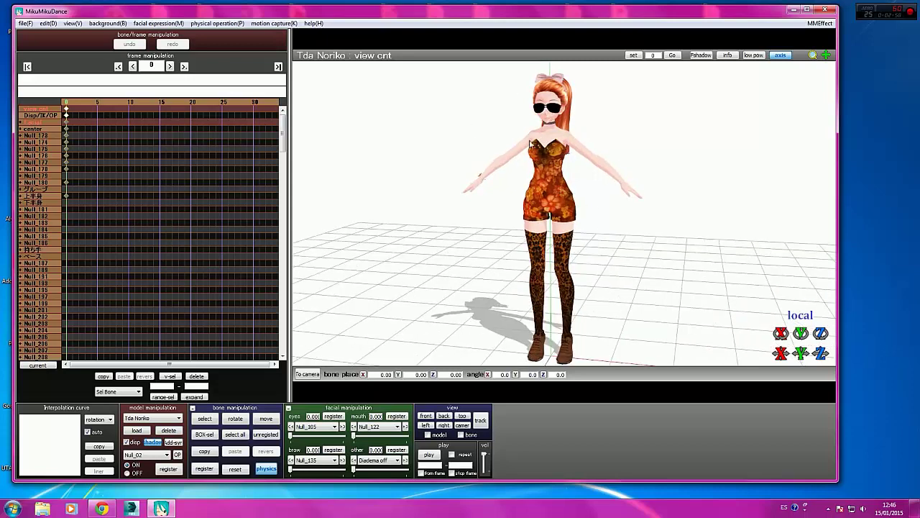
right_click_drag(531, 223, 599, 168)
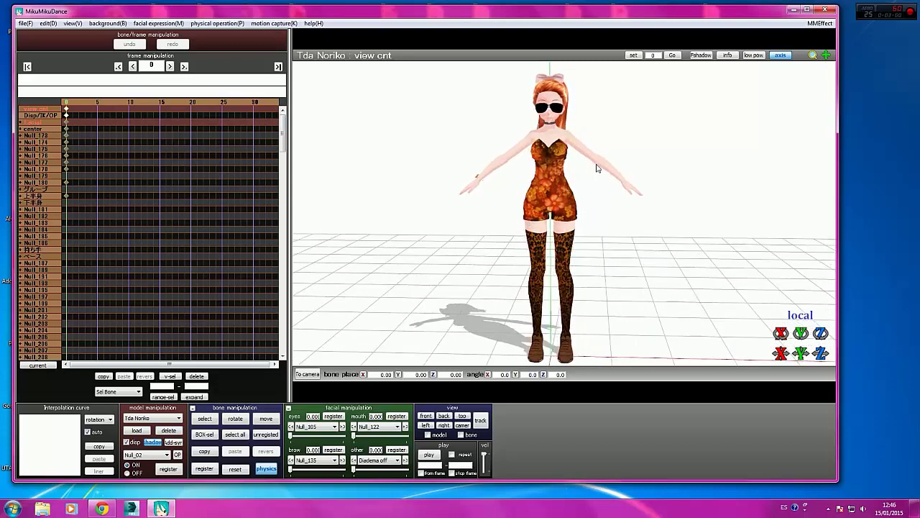
double_click(591, 4)
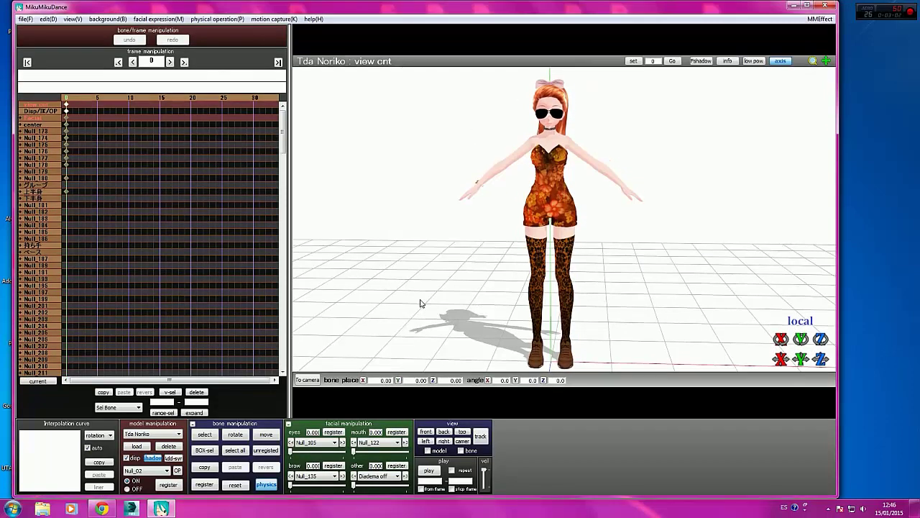
right_click_drag(581, 208, 583, 211)
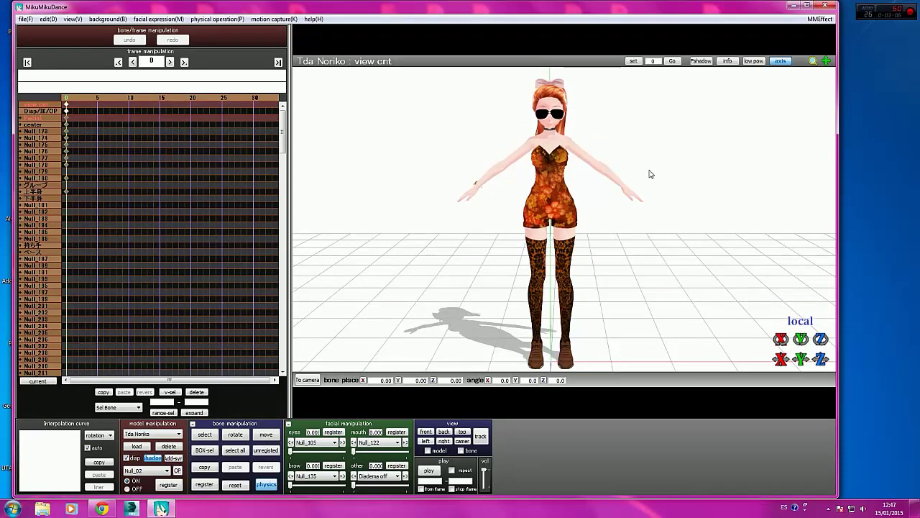
Open the MMEffect effect mapping settings for the loaded model
left_click(819, 19)
left_click(553, 155)
left_click(819, 19)
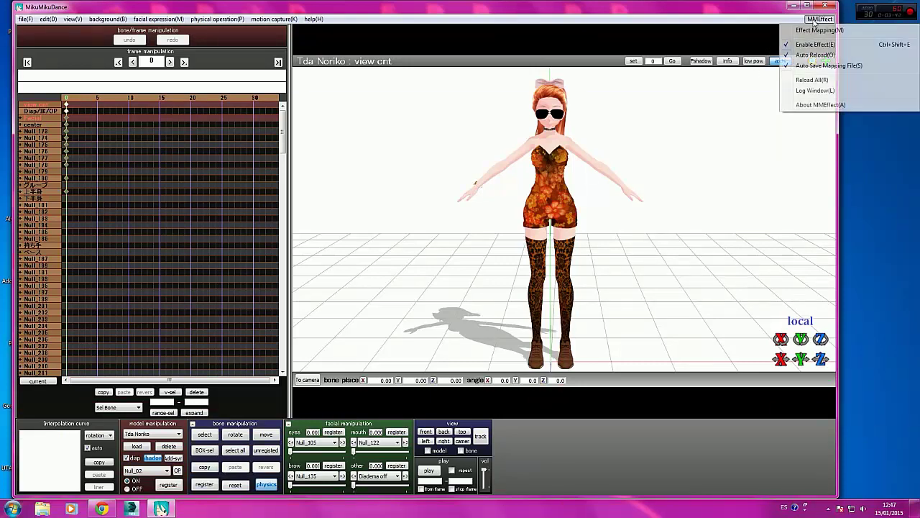
left_click(806, 32)
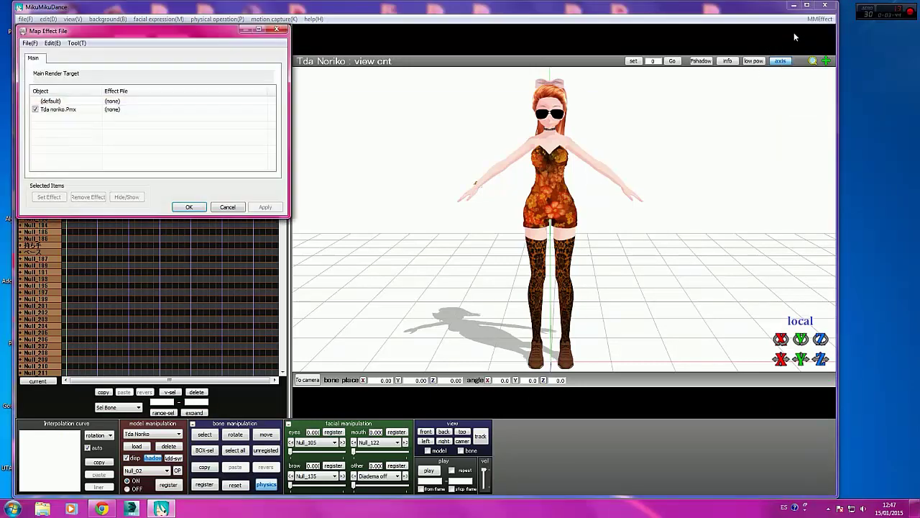
Start assigning an effect file to the Tda noriko model and open the MME folder inside Accessory
left_click_drag(176, 34, 238, 128)
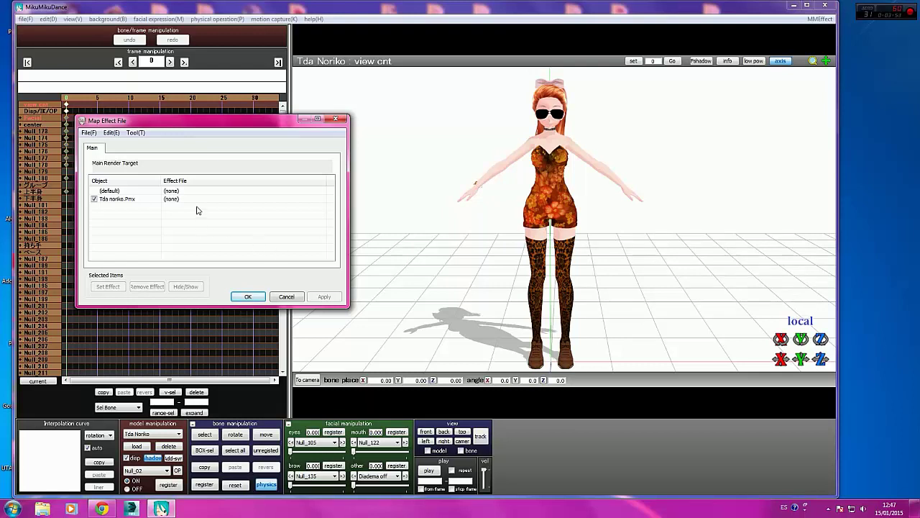
left_click_drag(202, 125, 169, 74)
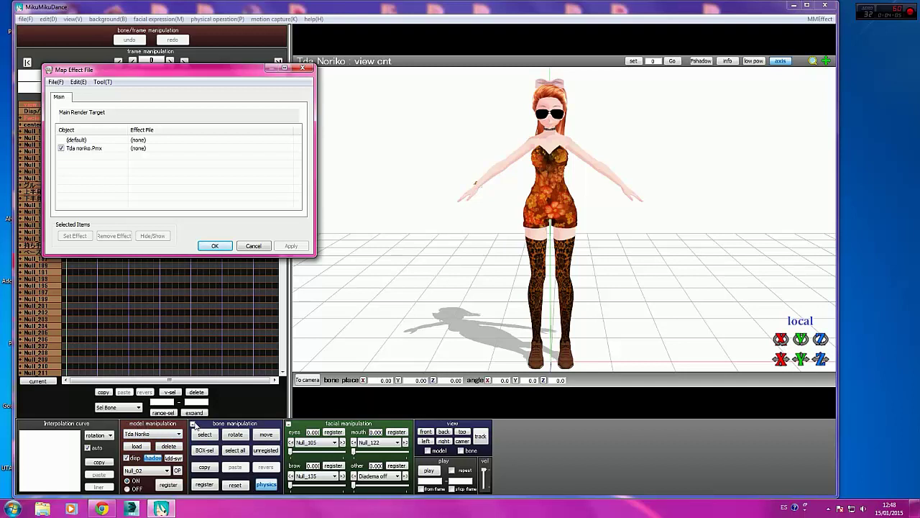
left_click(139, 148)
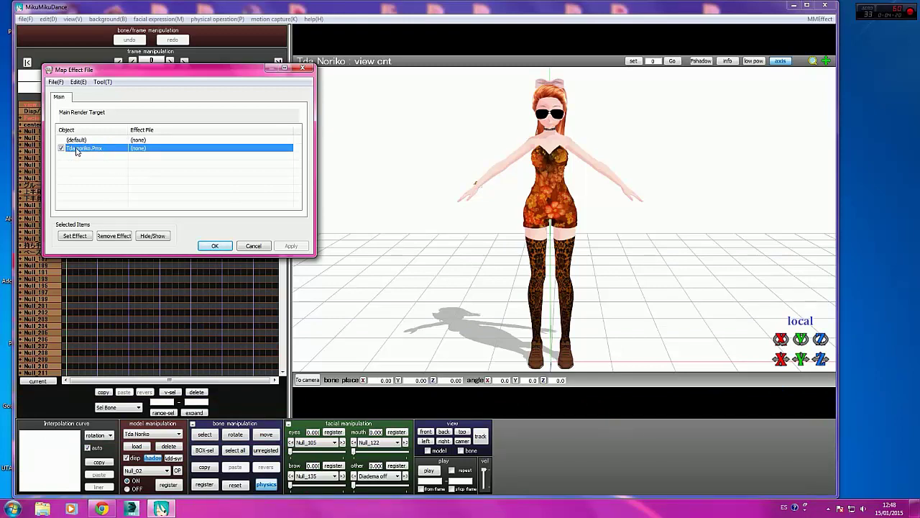
left_click(79, 237)
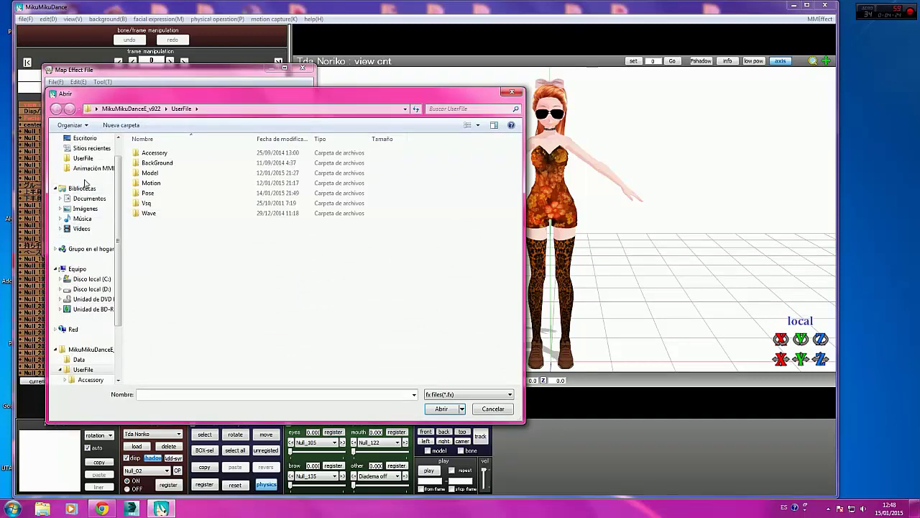
double_click(166, 154)
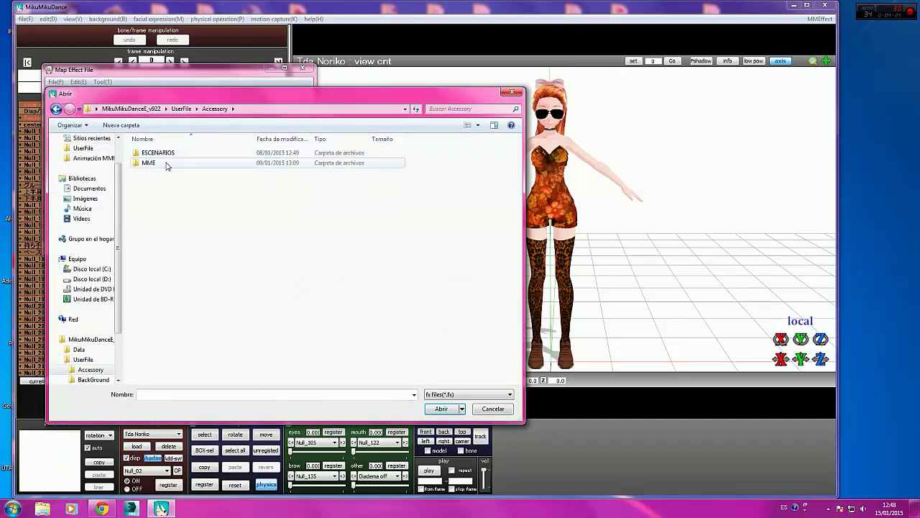
double_click(167, 164)
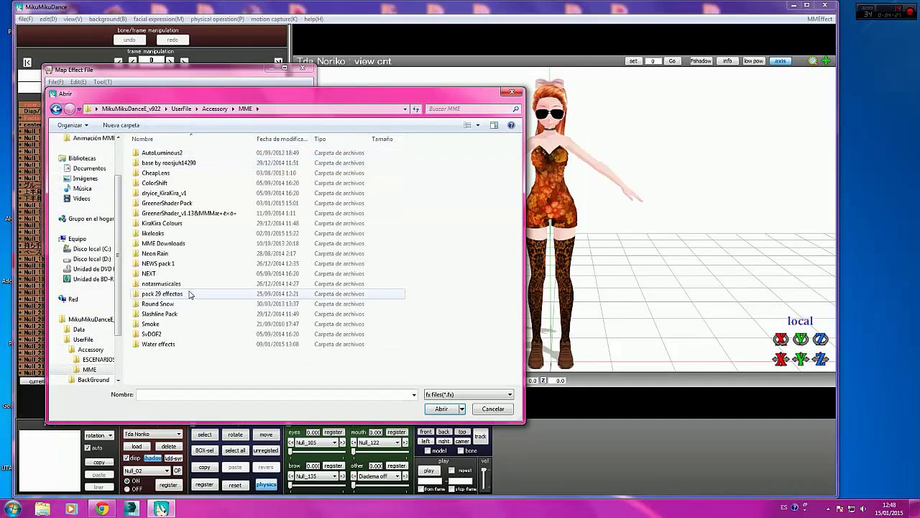
Look through the effect packs in the MME Downloads folder and return to the MME folder
double_click(184, 243)
left_click(56, 110)
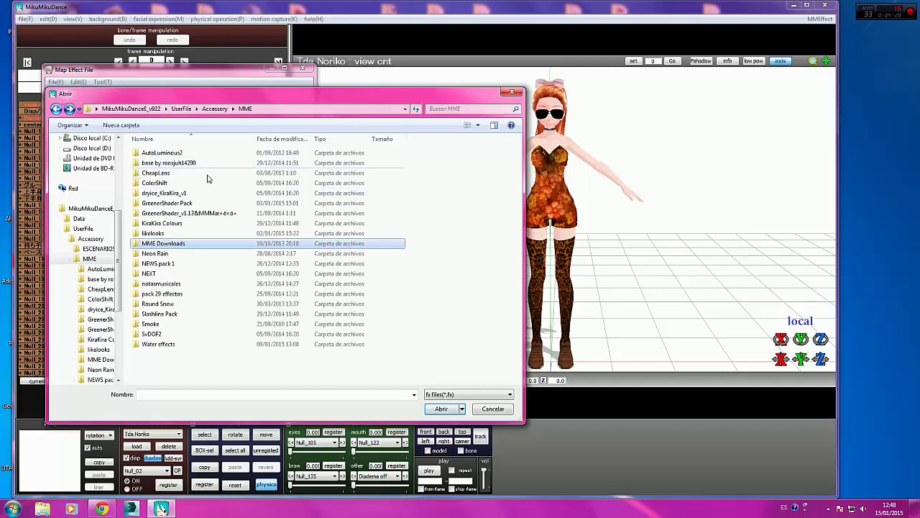
double_click(206, 238)
left_click(198, 195)
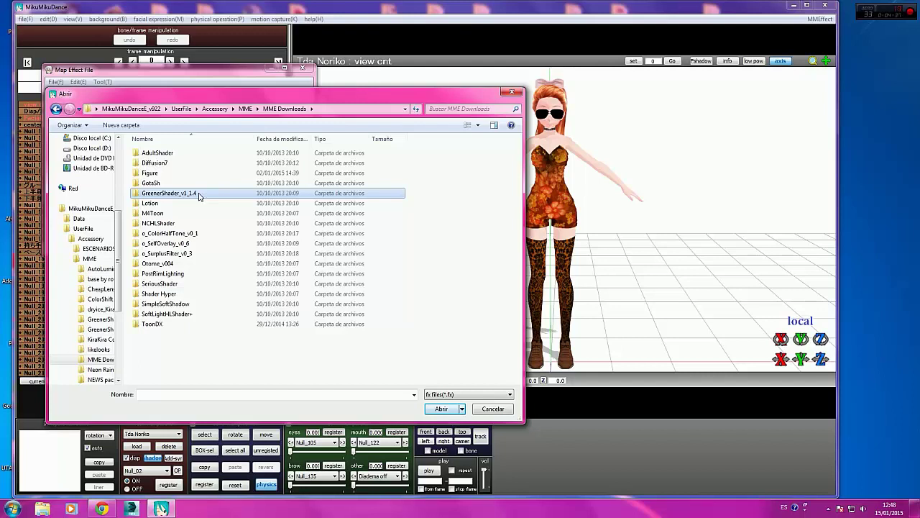
left_click(245, 109)
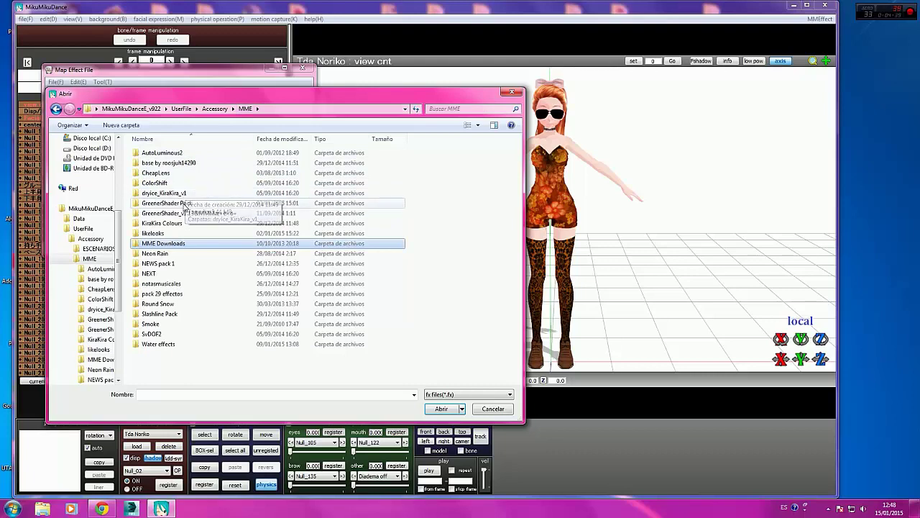
Try GreenerShader_ES.fx from GreenerShader Pack's GreenerShader_ES_v1.13 DARK folder on the model and remove that effect again
double_click(184, 204)
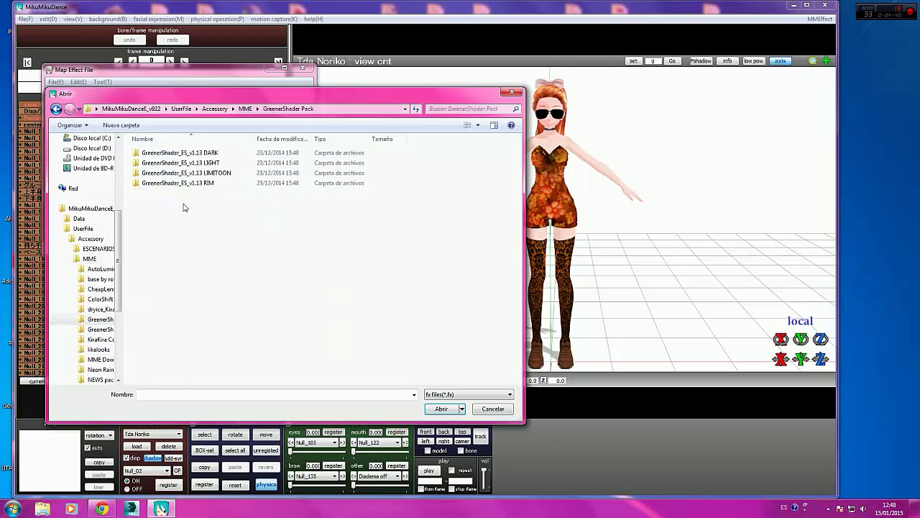
double_click(195, 153)
double_click(195, 164)
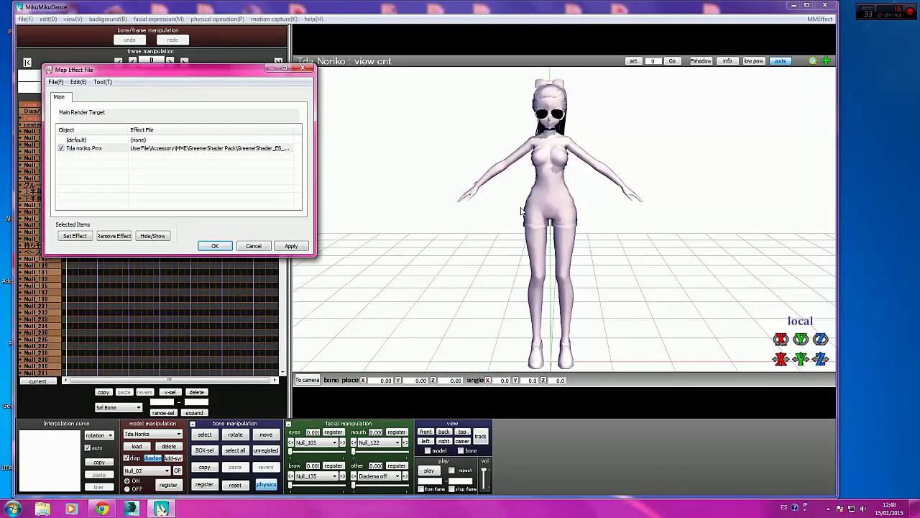
right_click_drag(519, 206, 433, 213)
left_click(124, 237)
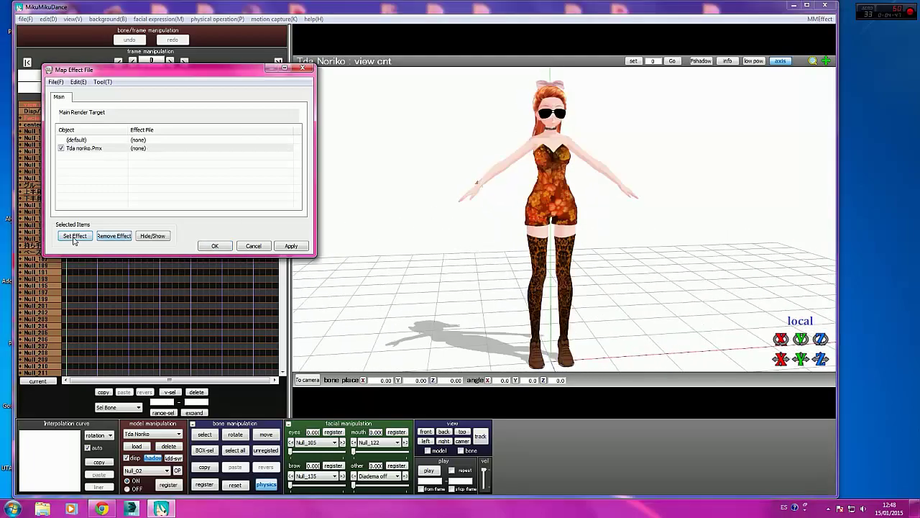
Assign the effect file from MME Downloads' GreenerShader_v1_1.4 folder to the Tda noriko model, apply the mapping and close it
left_click(74, 236)
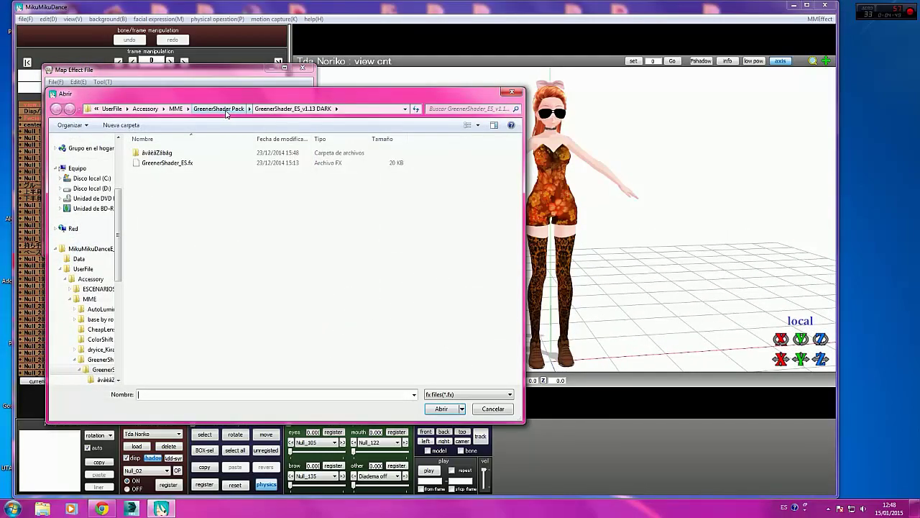
left_click(176, 109)
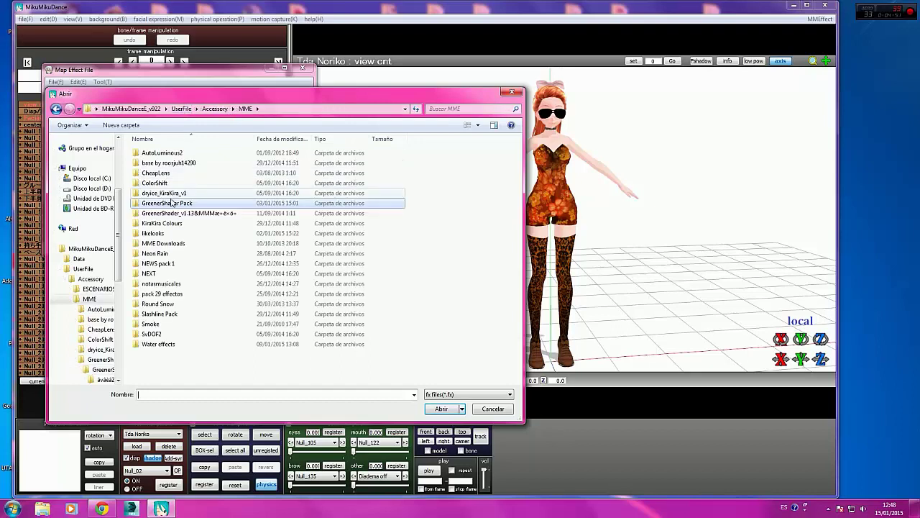
double_click(164, 243)
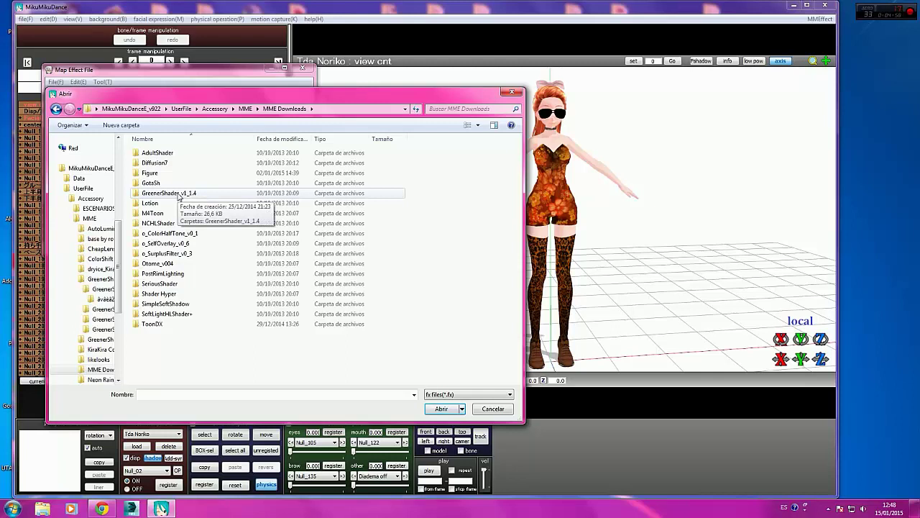
double_click(178, 194)
double_click(186, 157)
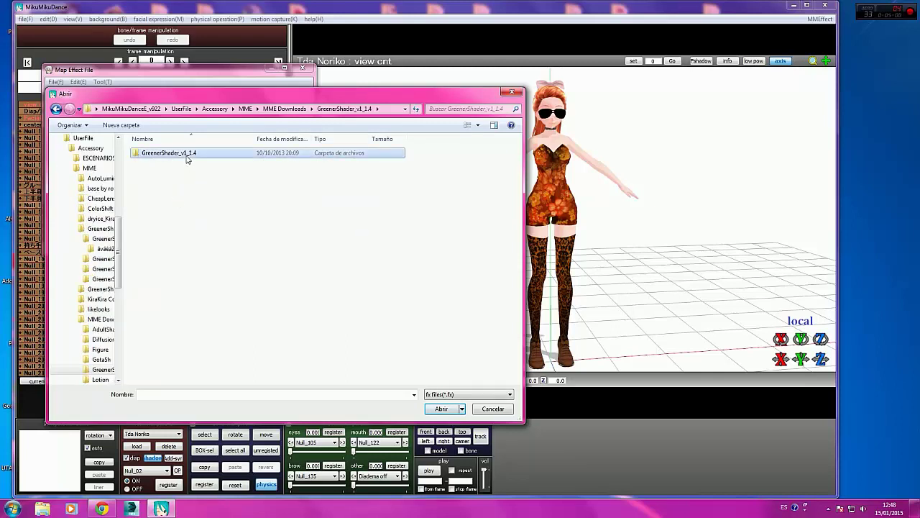
double_click(186, 155)
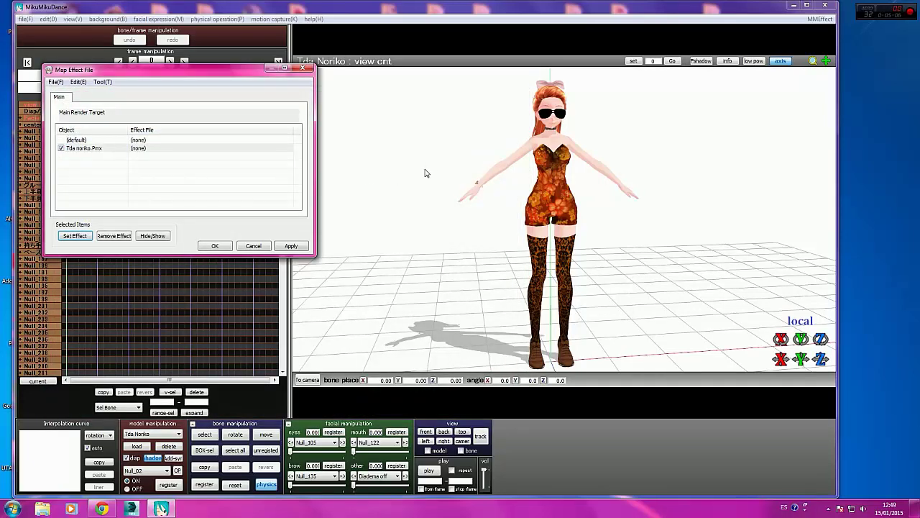
mouse_move(421, 170)
right_mouse_down()
mouse_move(374, 175)
mouse_move(481, 171)
mouse_move(410, 172)
right_mouse_up()
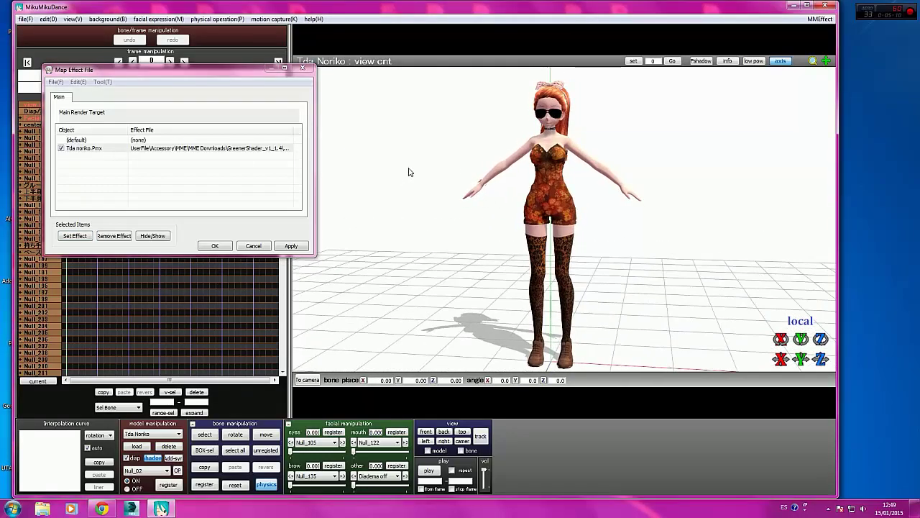
scroll(410, 171, "up", 5)
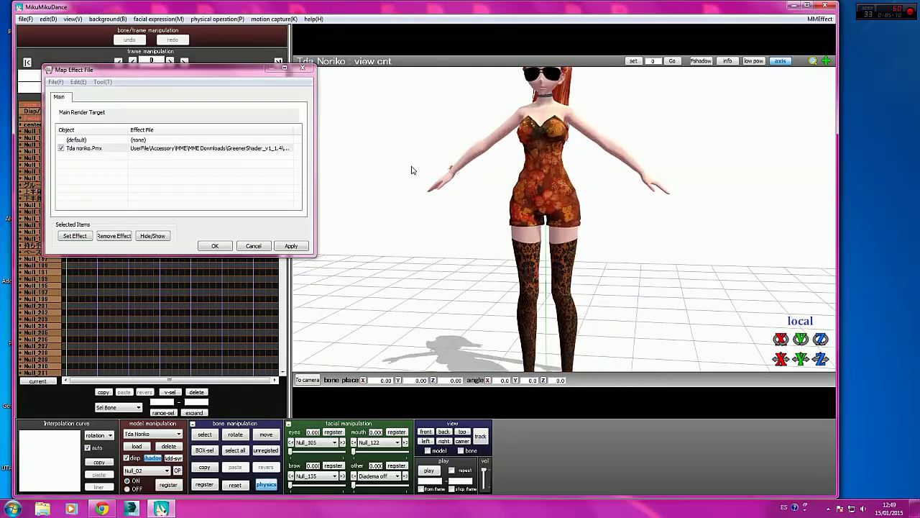
left_click(291, 246)
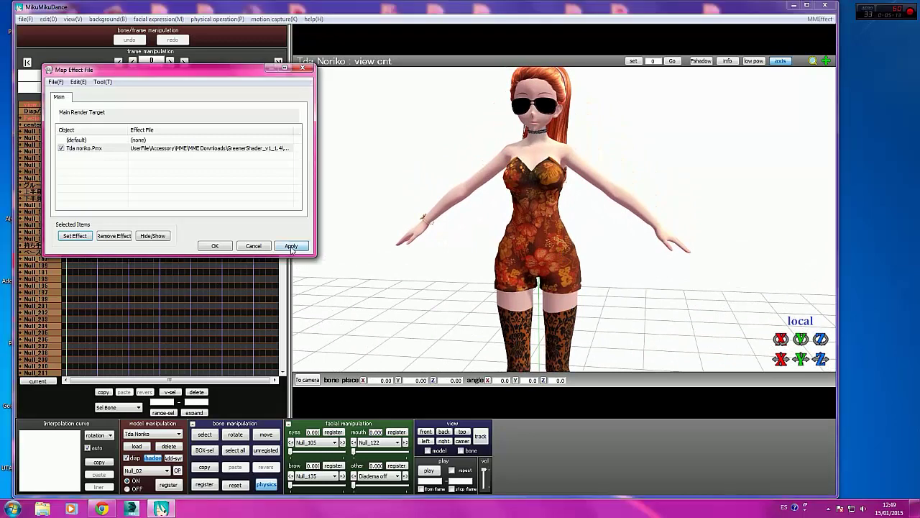
left_click(213, 246)
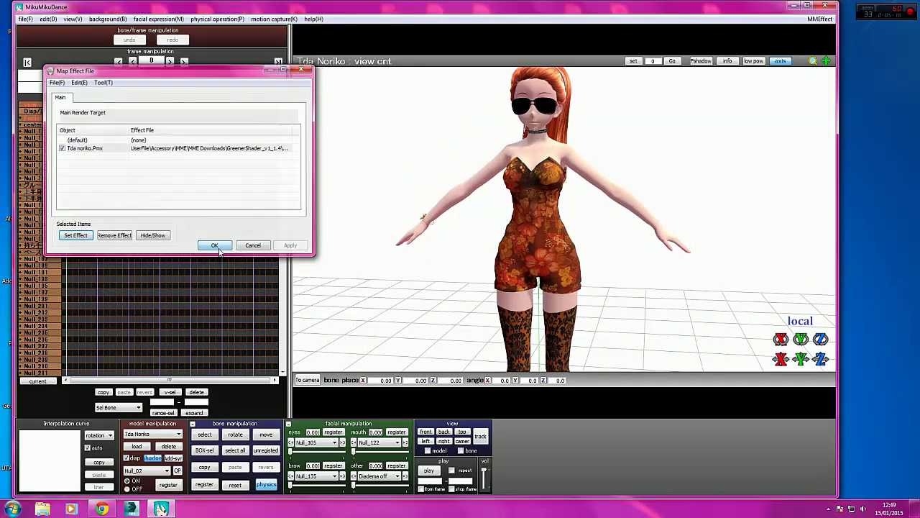
Switch from model to camera editing, frame the whole model, and register the camera at frame 0
mouse_move(538, 232)
right_mouse_down()
mouse_move(547, 231)
mouse_move(529, 232)
right_mouse_up()
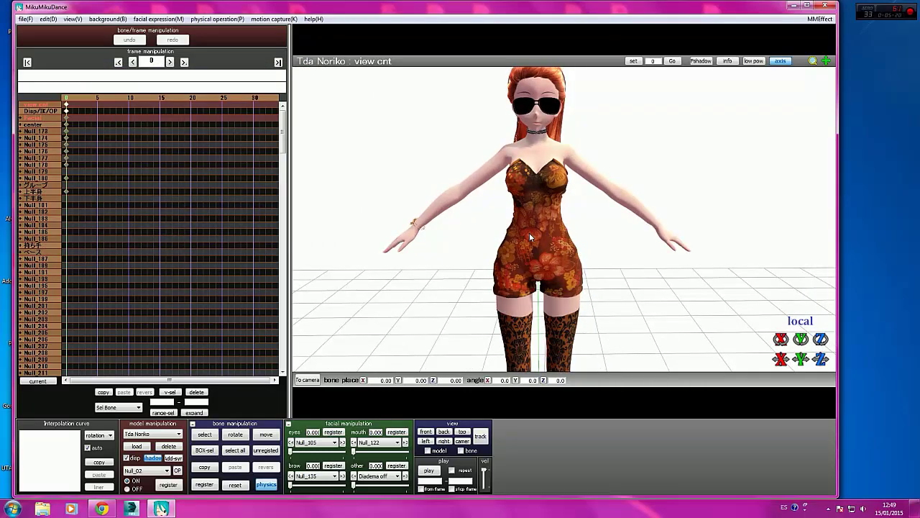
right_click_drag(352, 369, 419, 253)
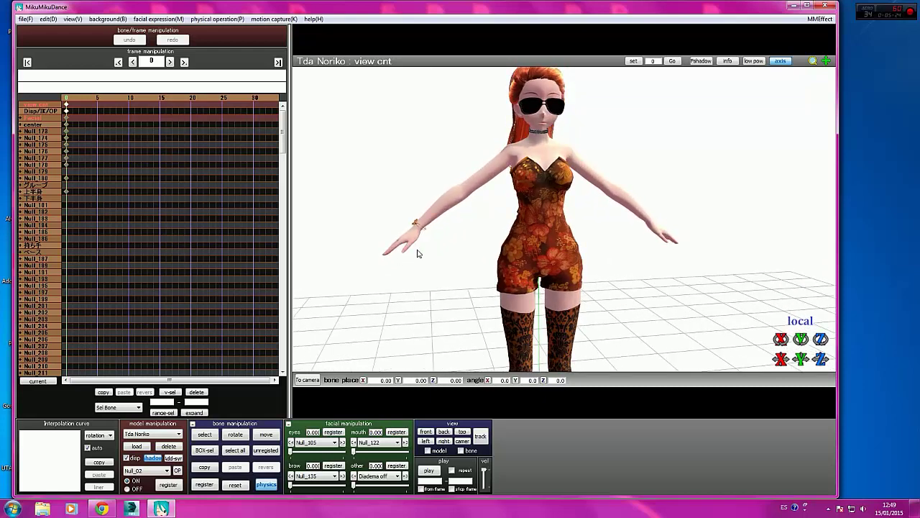
left_click(307, 380)
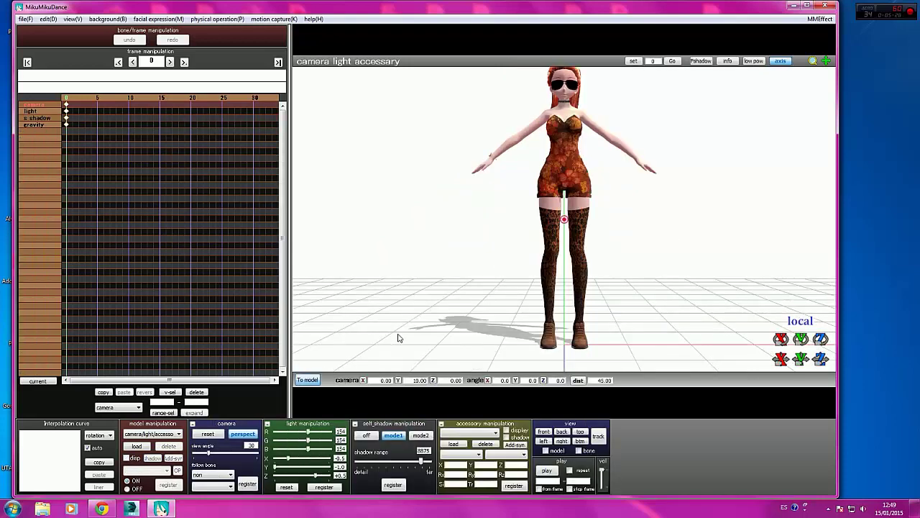
right_click_drag(453, 230, 466, 251)
middle_click_drag(466, 250, 464, 241)
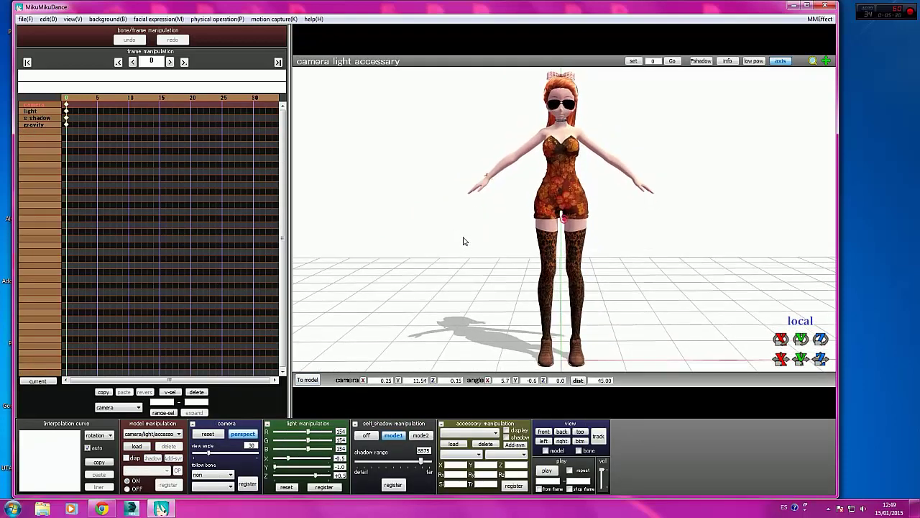
left_click(246, 483)
Load the accessory o_SelfOverlay_Blur.x from the o_SelfOverlay_v0_6 folder in MME Downloads
left_click(454, 444)
left_click(454, 444)
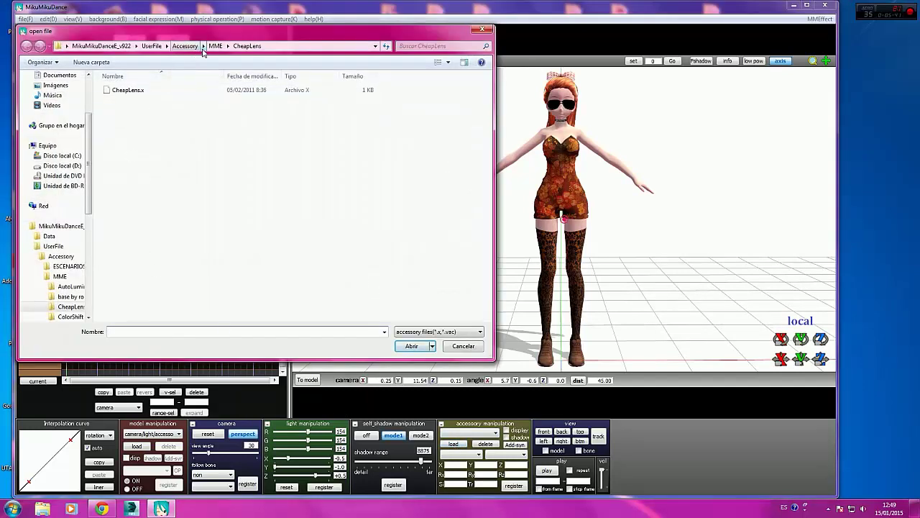
left_click(214, 46)
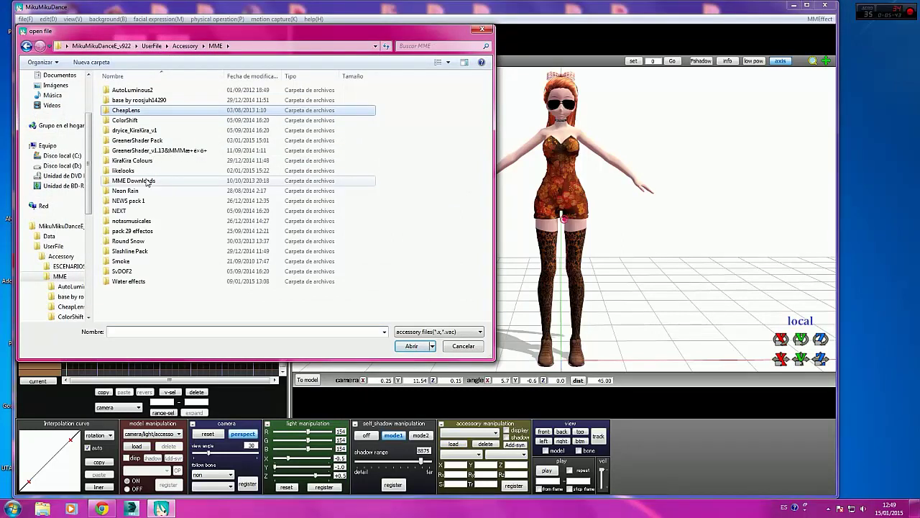
double_click(147, 181)
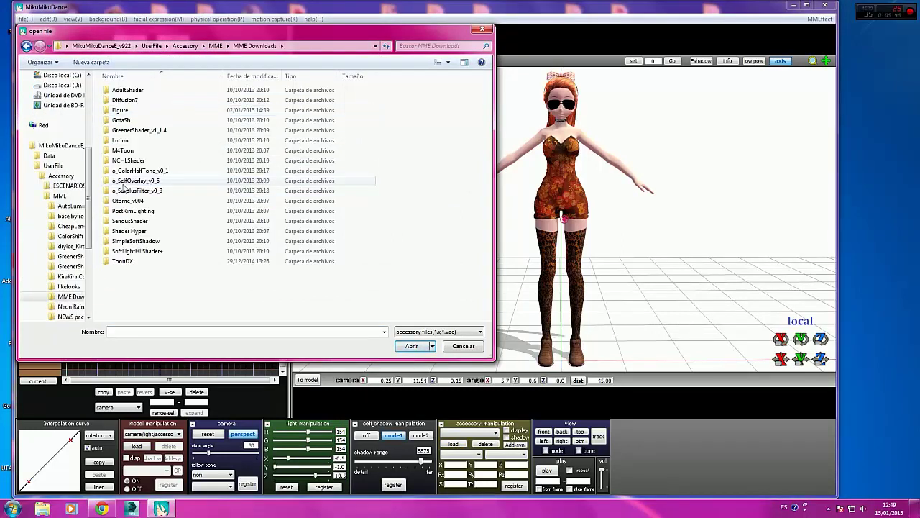
double_click(129, 183)
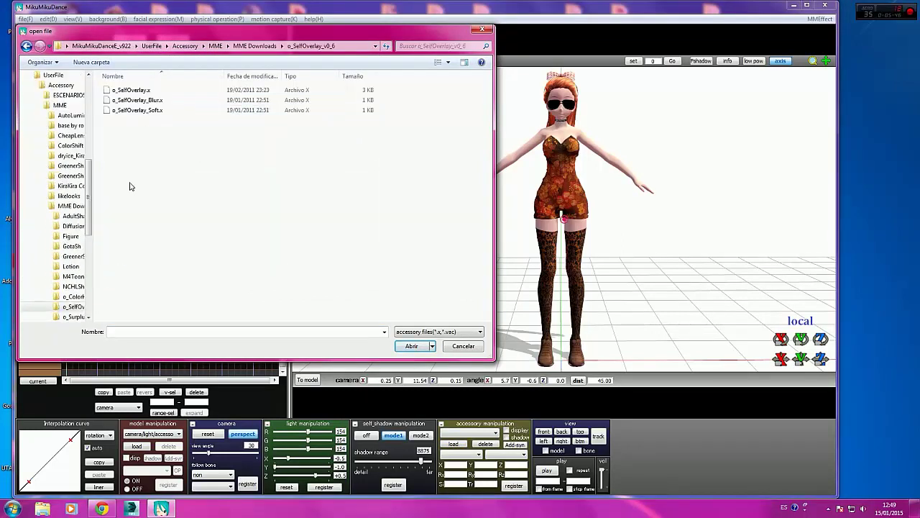
double_click(147, 100)
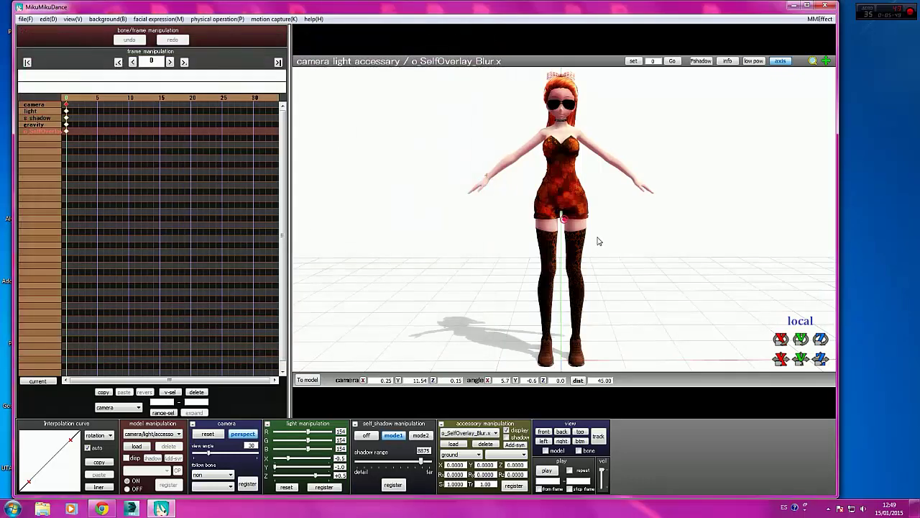
mouse_move(598, 241)
right_mouse_down()
mouse_move(645, 241)
mouse_move(593, 244)
mouse_move(596, 205)
mouse_move(599, 239)
right_mouse_up()
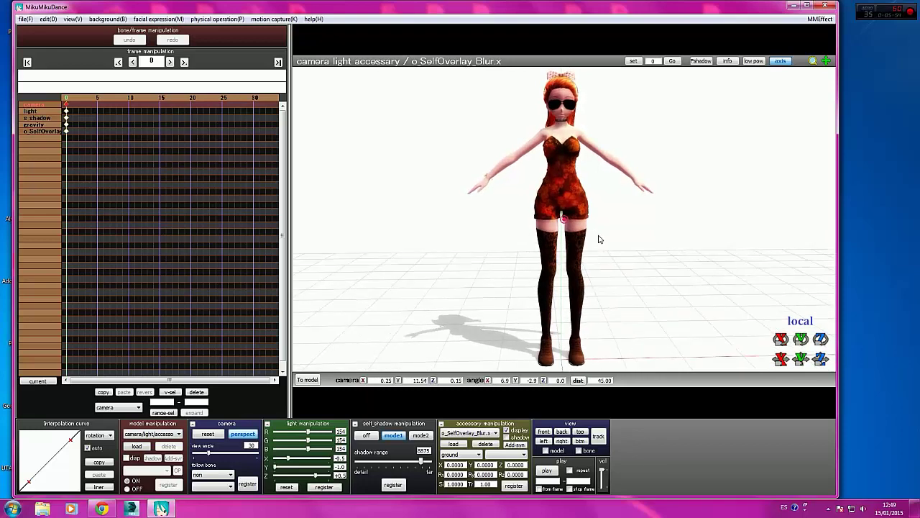
Load the accessory snowcrystal.x from the Round Snow folder in MME
left_click(456, 444)
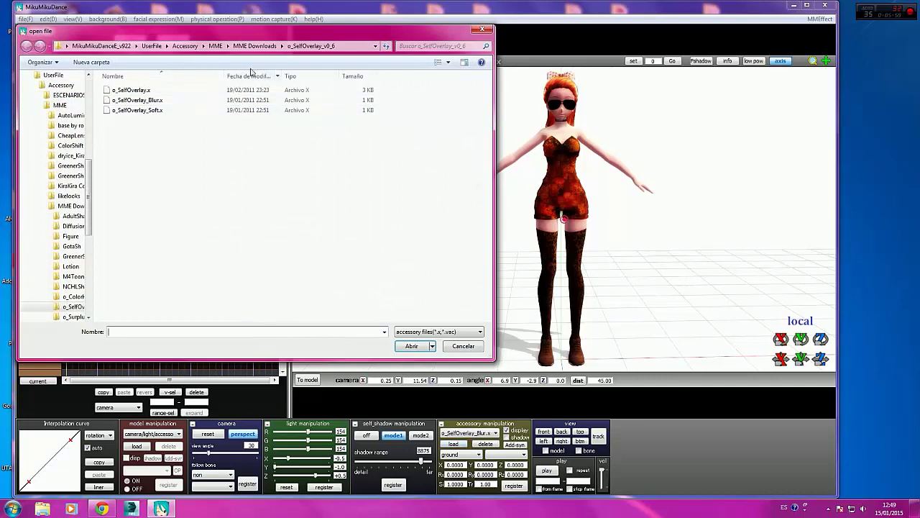
left_click(253, 46)
left_click(215, 45)
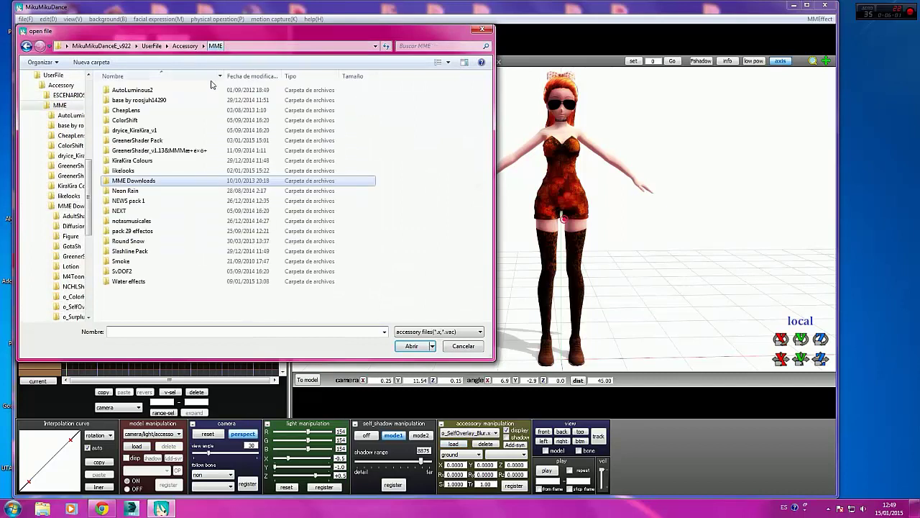
double_click(153, 243)
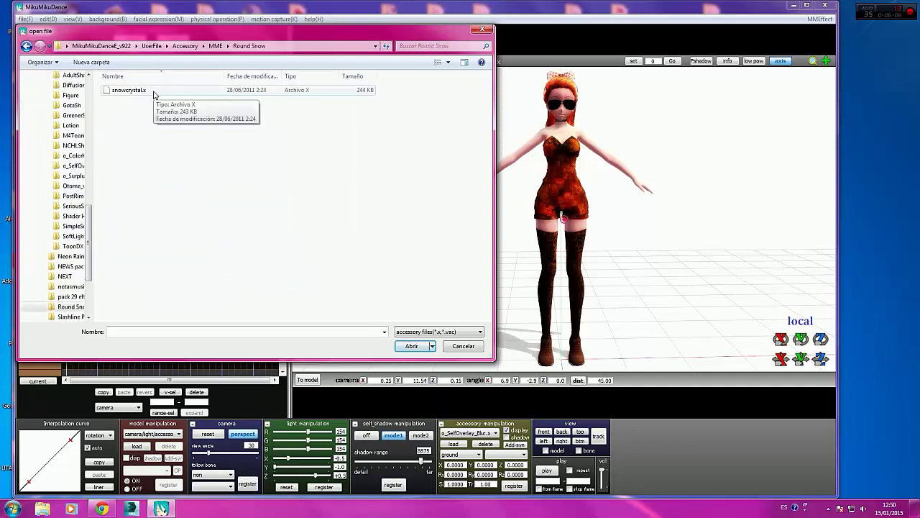
double_click(192, 95)
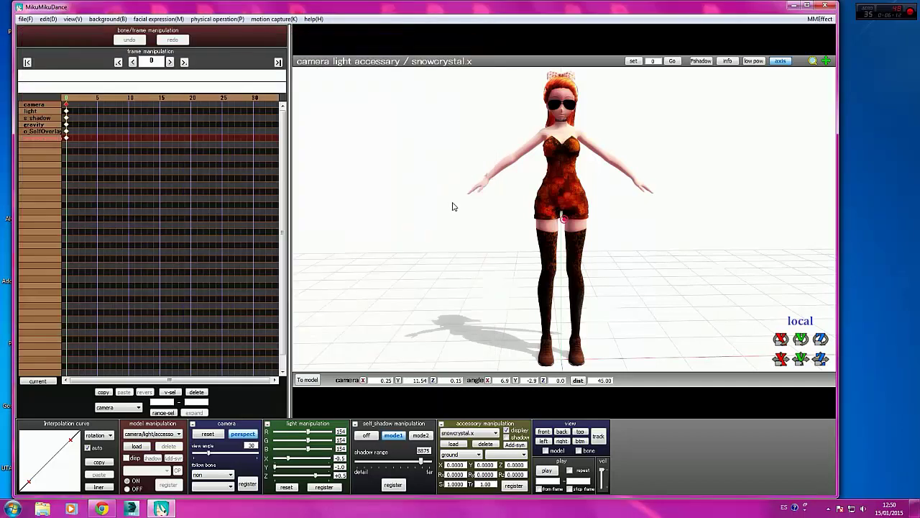
Hide the coordinate axis grid and the model's ground shadow in the camera view
right_click_drag(453, 206, 515, 269)
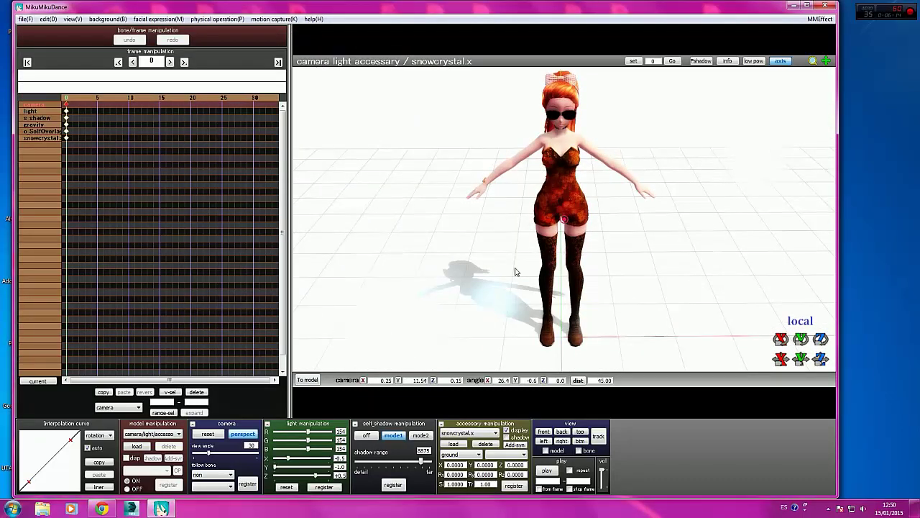
left_click(108, 18)
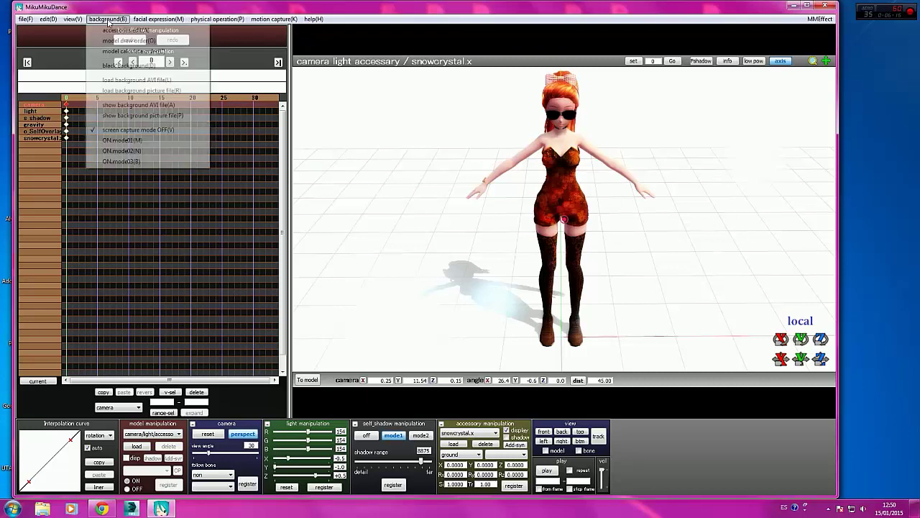
left_click(122, 68)
right_click_drag(524, 215, 612, 93)
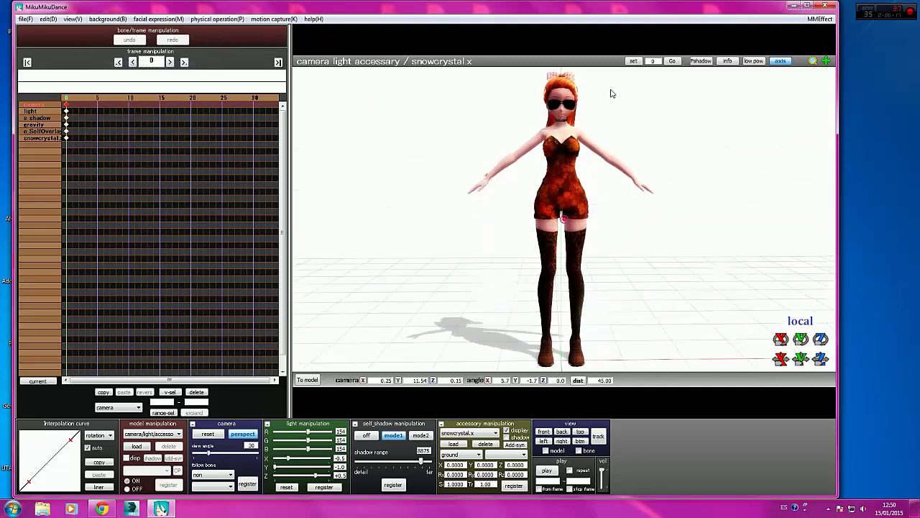
left_click(768, 63)
right_click_drag(567, 201, 398, 229)
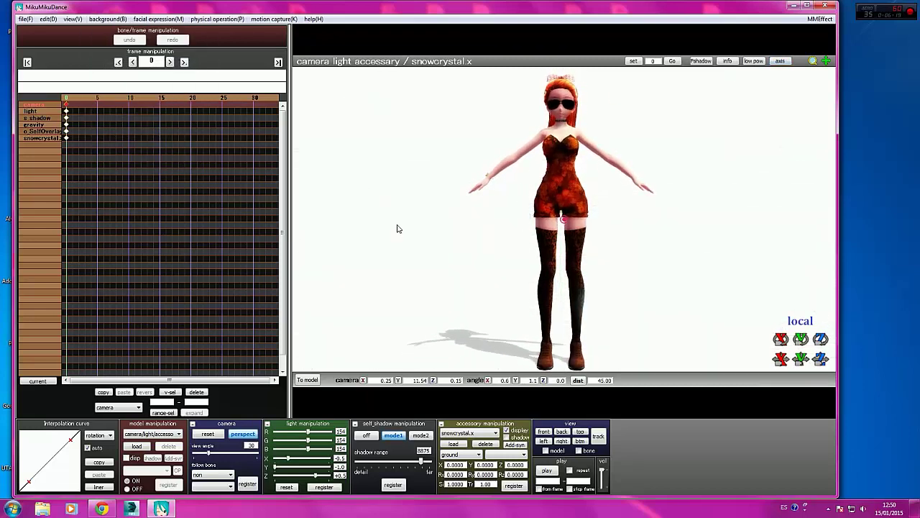
left_click(72, 19)
left_click(129, 109)
right_click_drag(554, 228, 577, 253)
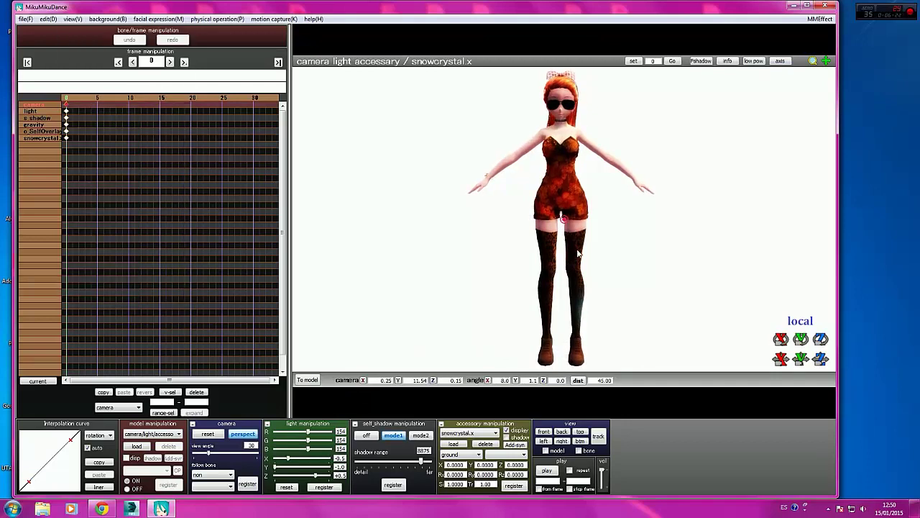
Load the stage accessory 多角形.x from the ruxu folder in ESCENARIOS
left_click(454, 444)
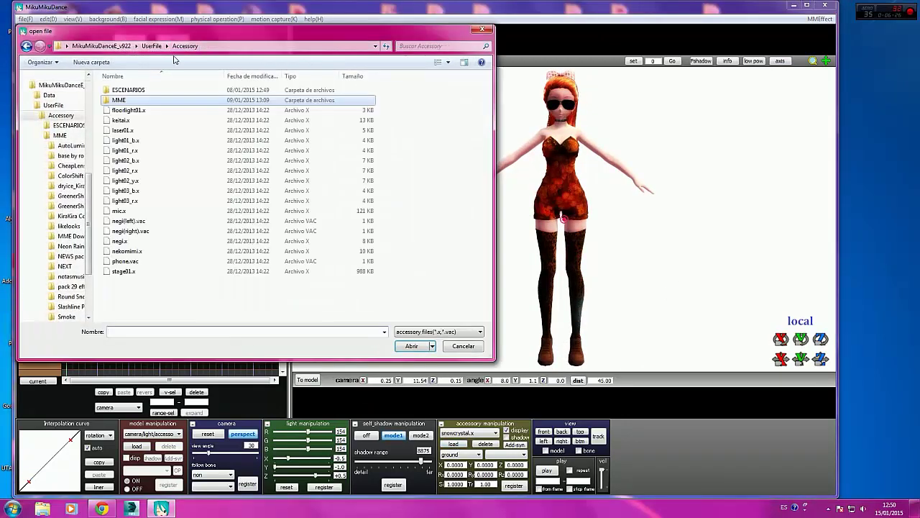
double_click(150, 91)
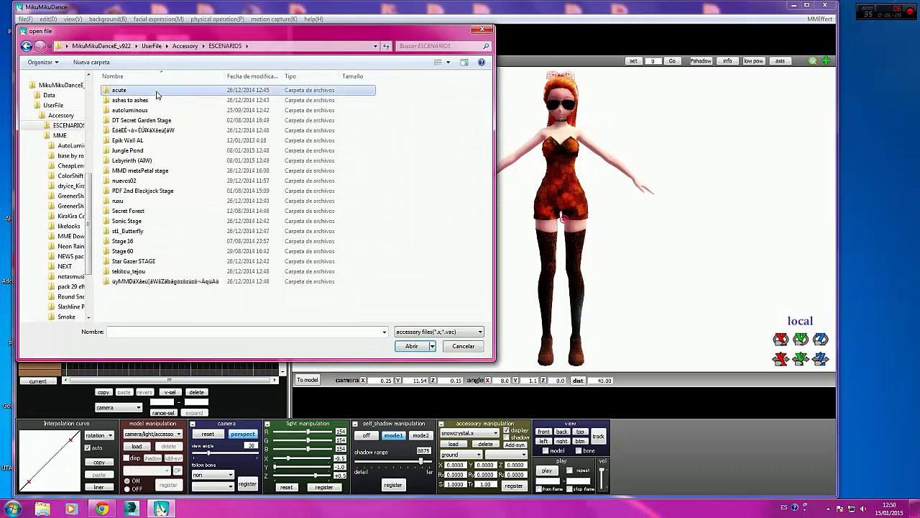
double_click(156, 91)
key("BackSpace")
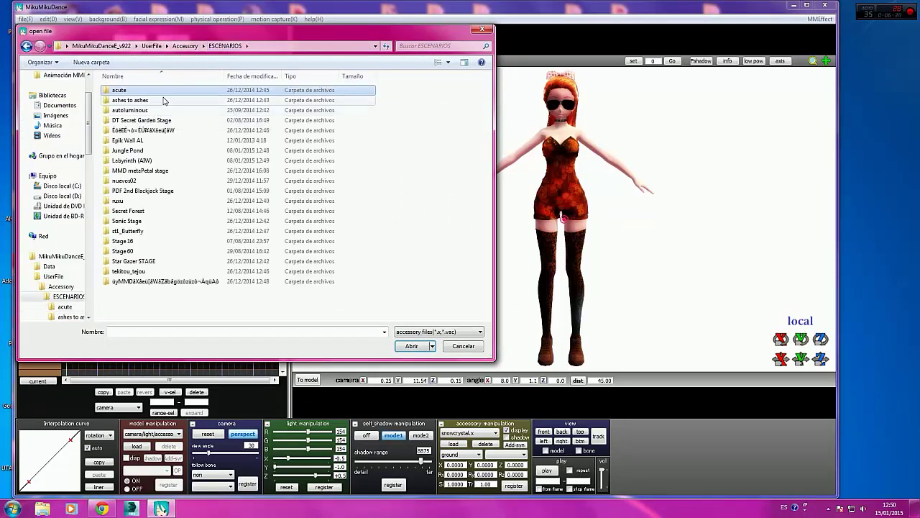
left_click(159, 203)
double_click(159, 203)
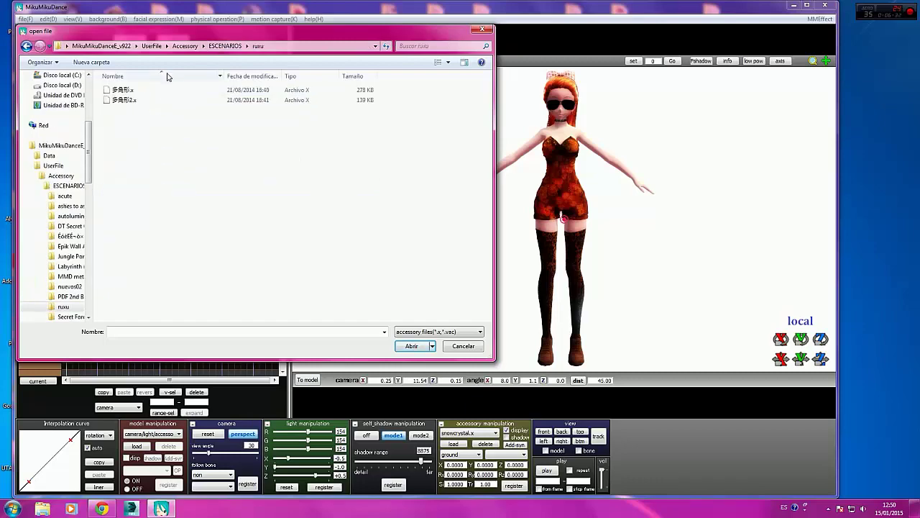
double_click(165, 90)
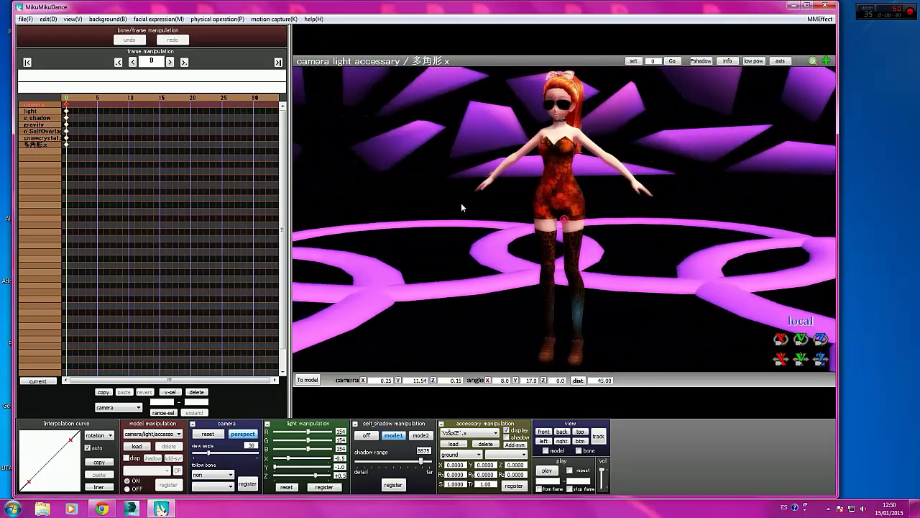
Delete the snowcrystal.x accessory from the scene
left_click(548, 470)
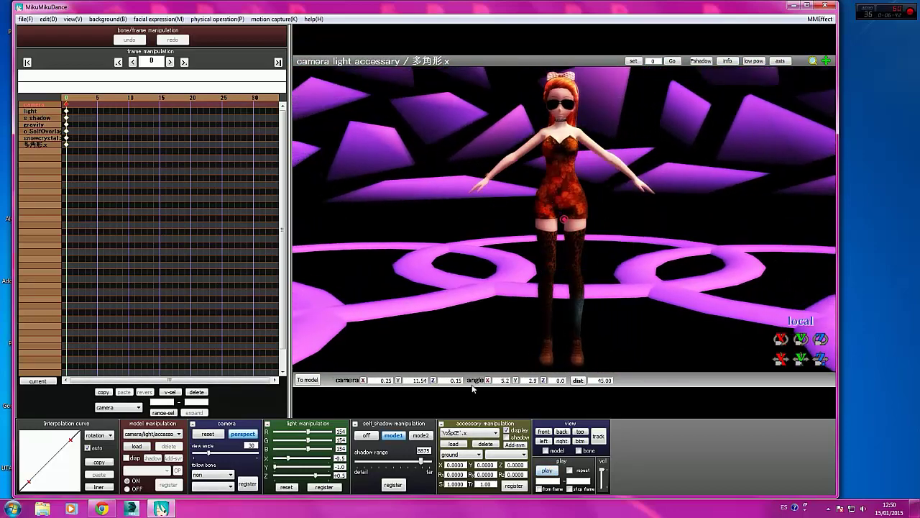
left_click(496, 433)
left_click(475, 447)
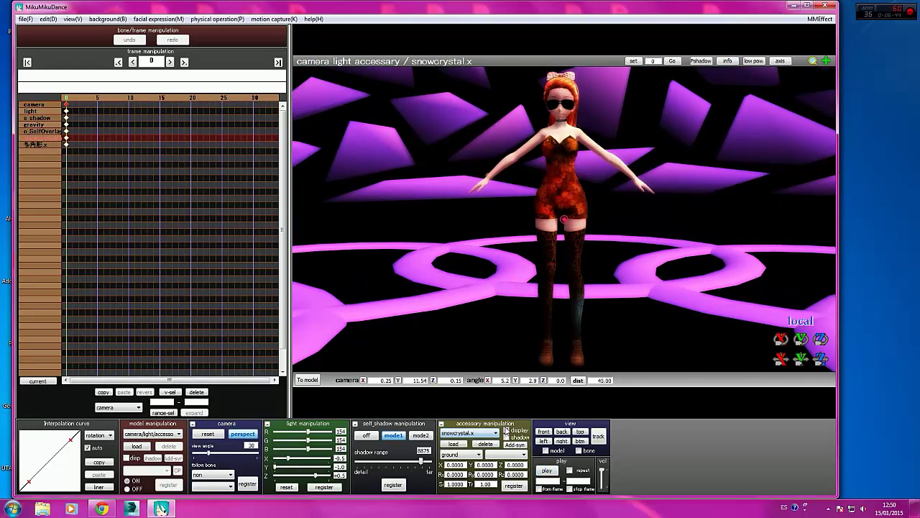
left_click(506, 430)
mouse_move(612, 339)
right_mouse_down()
mouse_move(578, 337)
mouse_move(598, 336)
right_mouse_up()
left_click(486, 445)
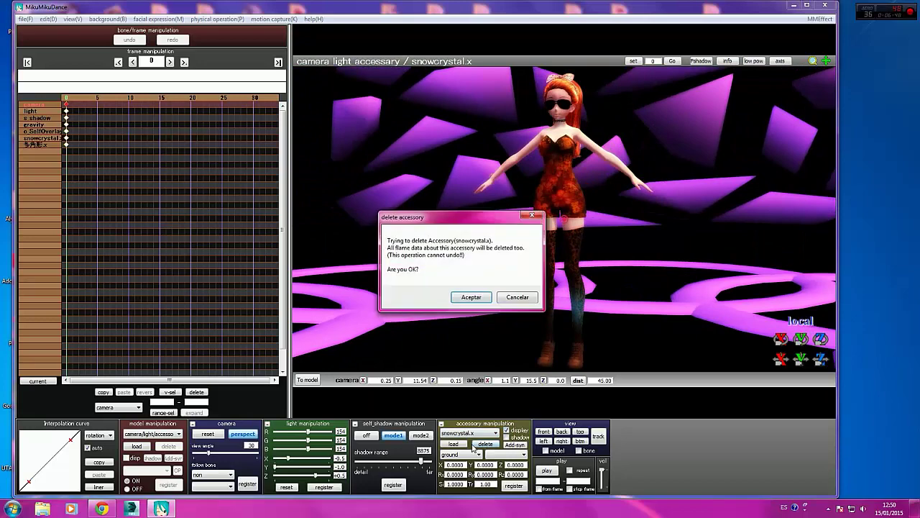
key("Return")
Load the accessory AutoLuminous.x from the AutoLuminous2 folder in MME
scroll(525, 268, "down", 5)
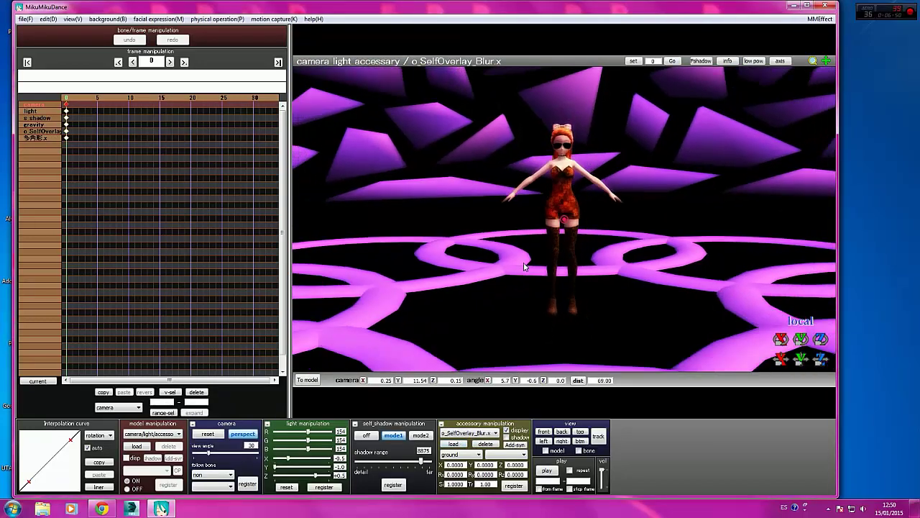
left_click(458, 445)
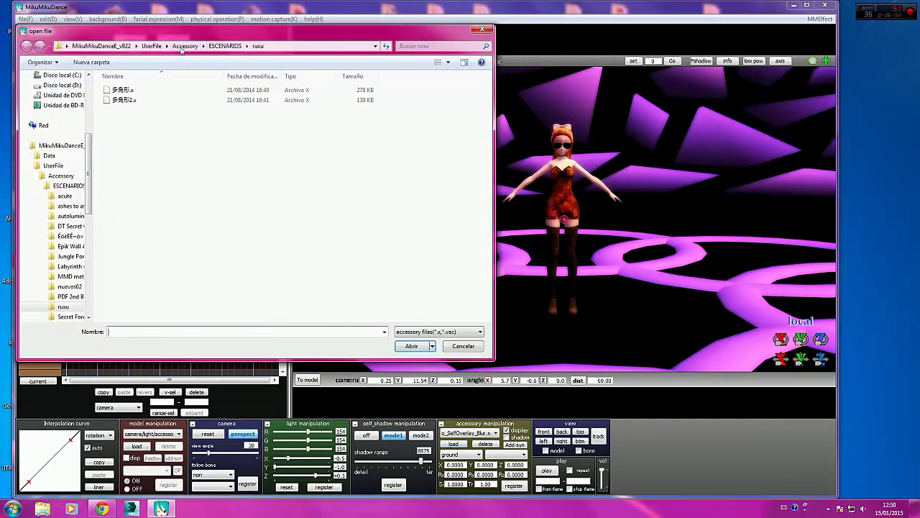
left_click(185, 46)
double_click(133, 100)
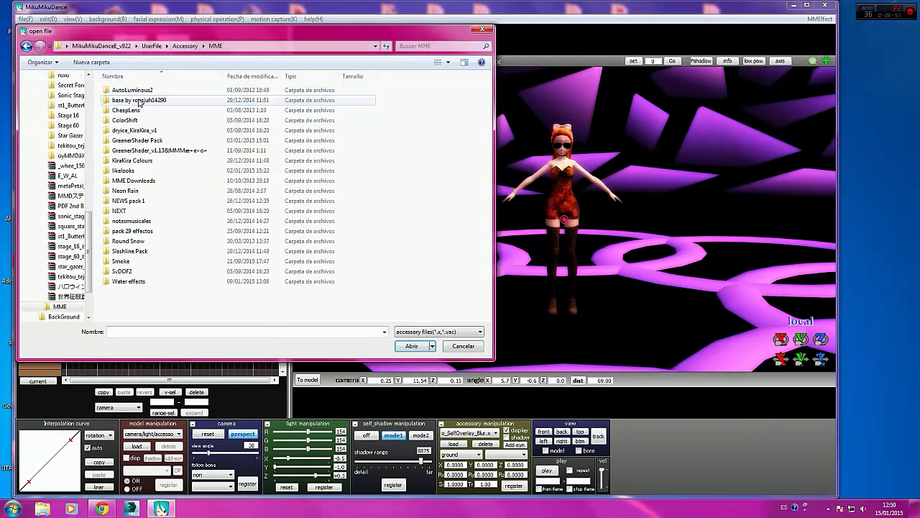
double_click(144, 91)
double_click(138, 114)
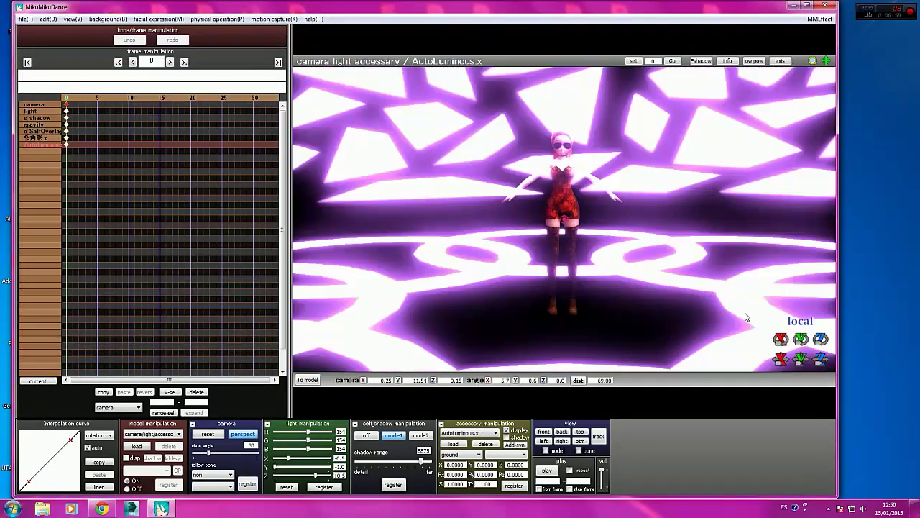
Examine the glow on the stage and model, and open MMEffect's effect mapping at the AL_EmitterRT render target
right_click_drag(653, 273, 642, 332)
scroll(634, 283, "up", 5)
scroll(634, 284, "up", 3)
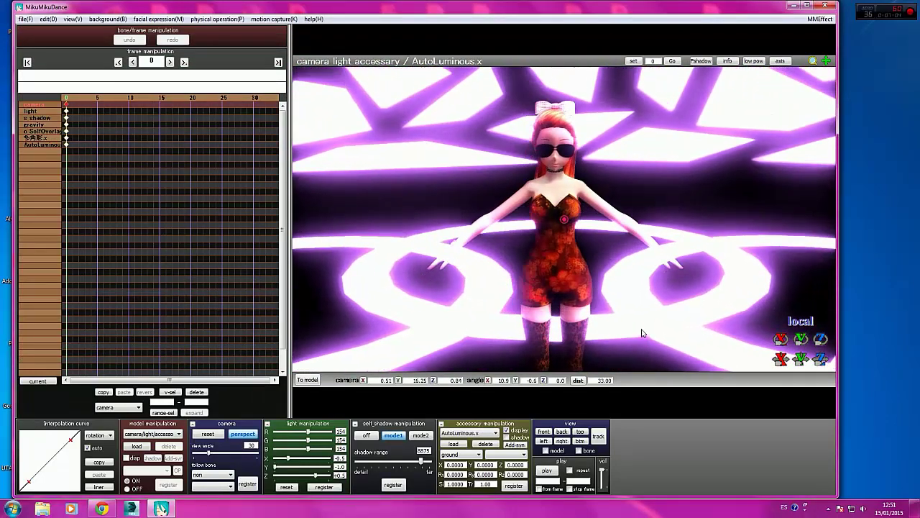
middle_click_drag(642, 332, 635, 335)
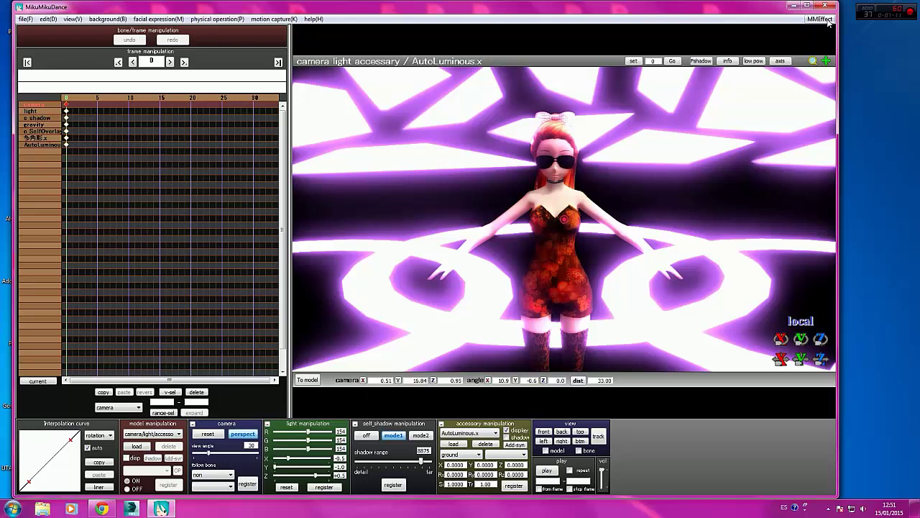
right_click_drag(585, 151, 589, 142)
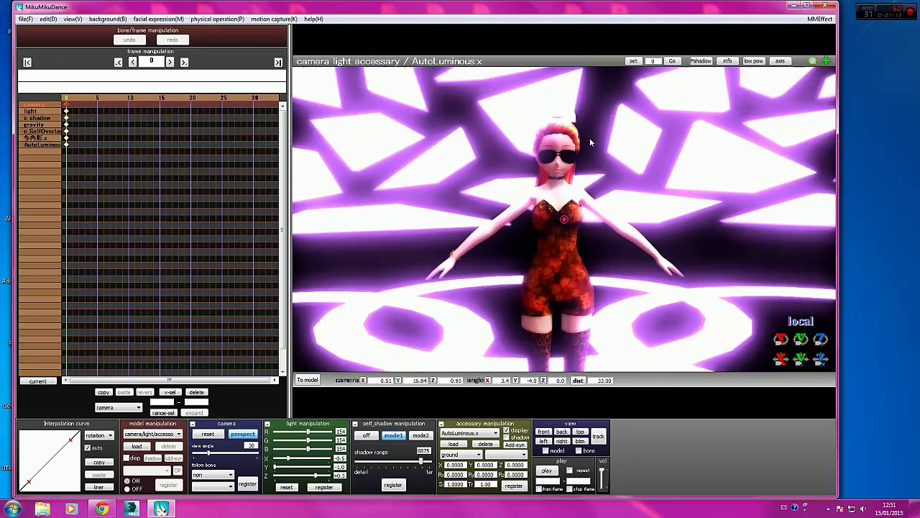
left_click(812, 20)
left_click(809, 31)
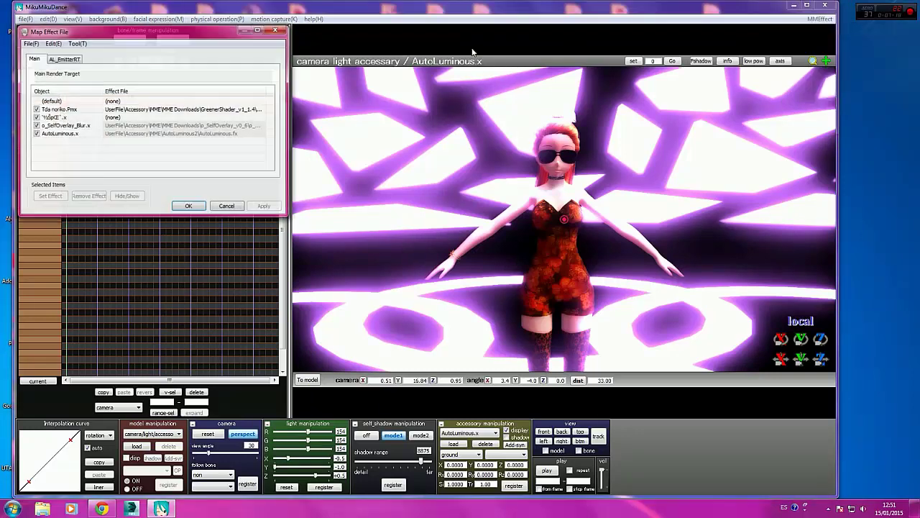
left_click_drag(79, 23, 270, 36)
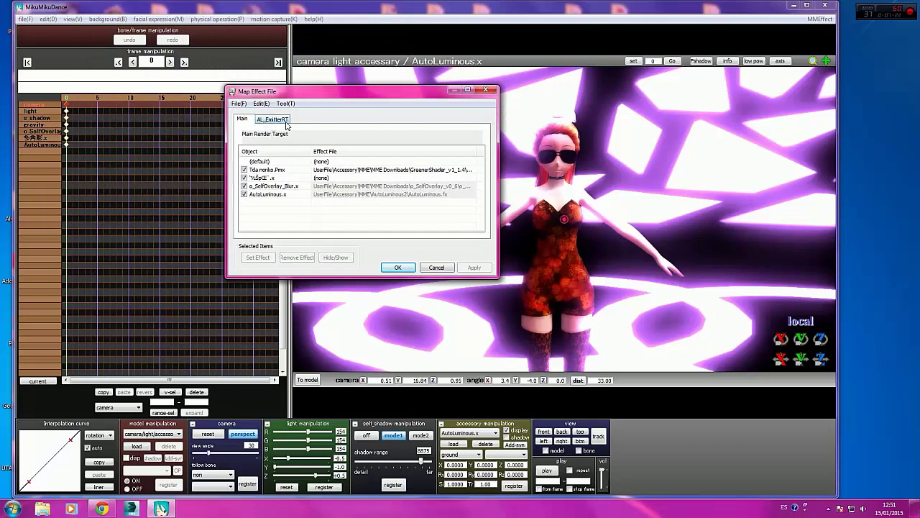
left_click(274, 122)
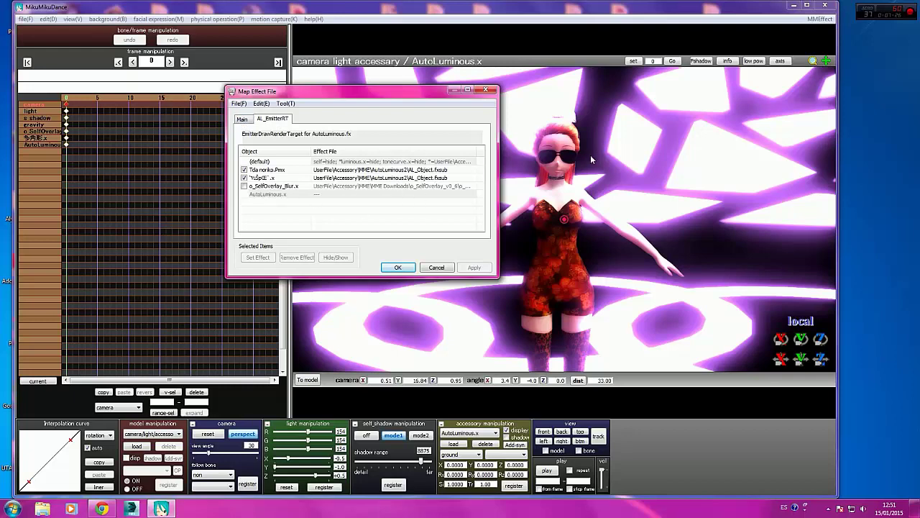
Toggle o_SelfOverlay_Blur.x on and off in the AL_EmitterRT target to compare its influence on the glow
right_click_drag(590, 154, 635, 170)
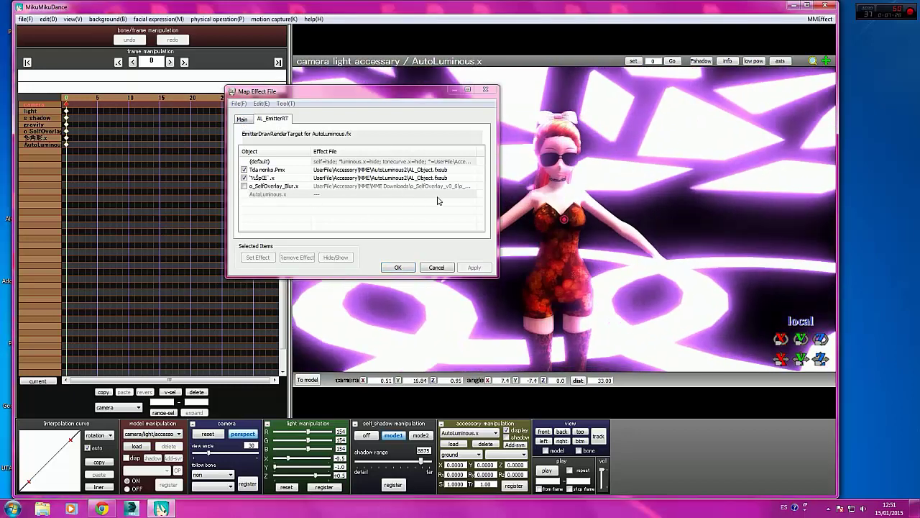
left_click(243, 187)
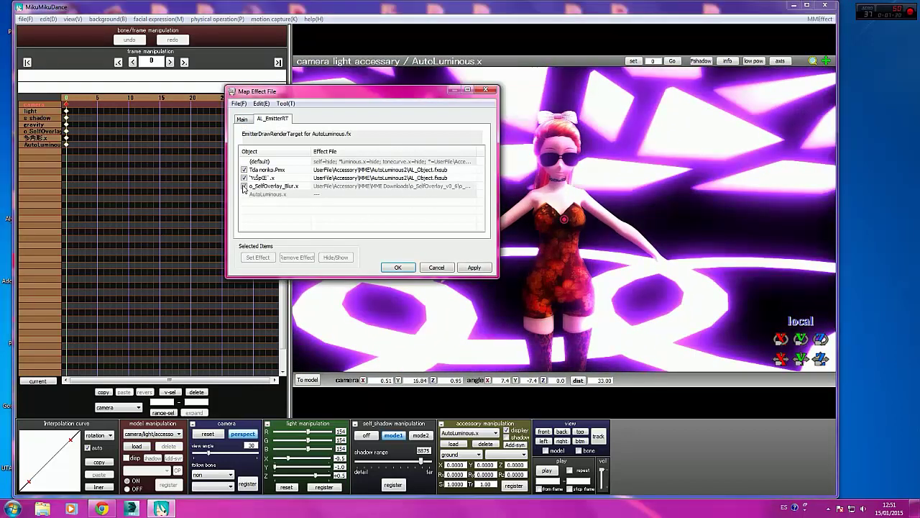
middle_click_drag(659, 178, 565, 220)
scroll(565, 220, "down", 3)
scroll(565, 220, "down", 5)
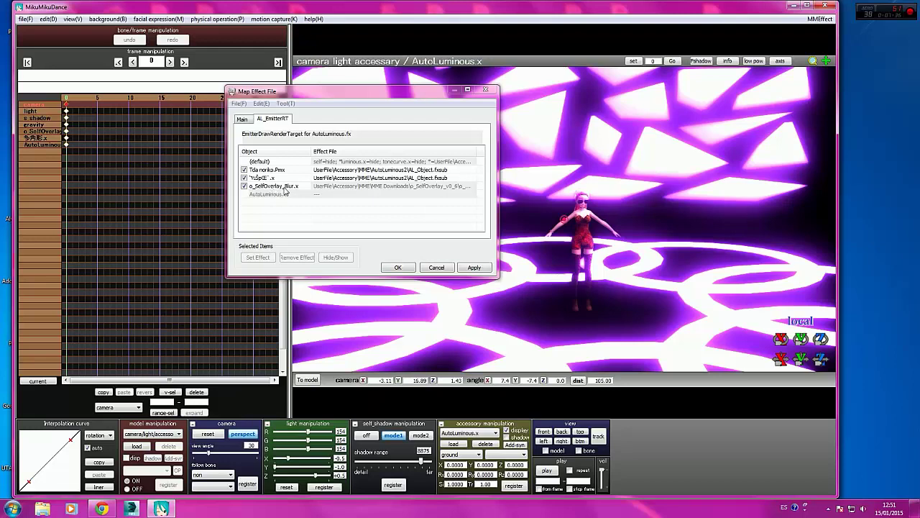
left_click(244, 186)
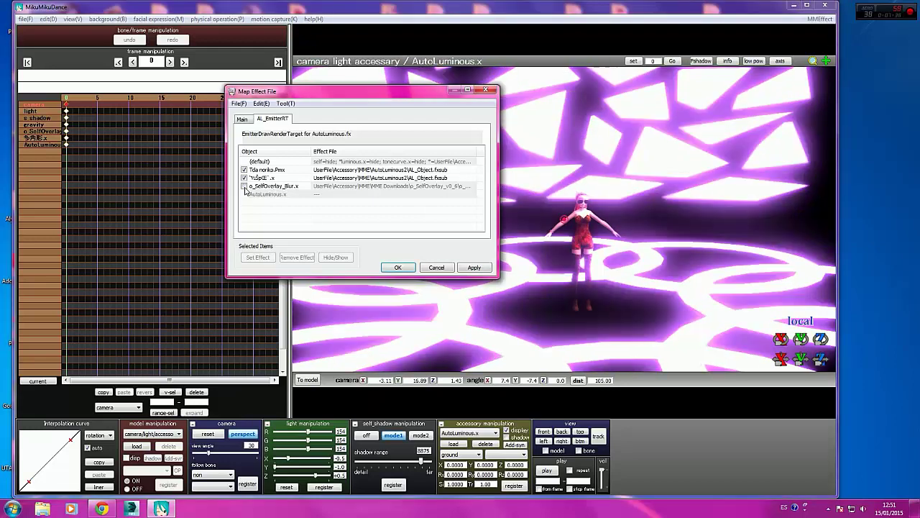
right_click_drag(614, 197, 644, 260)
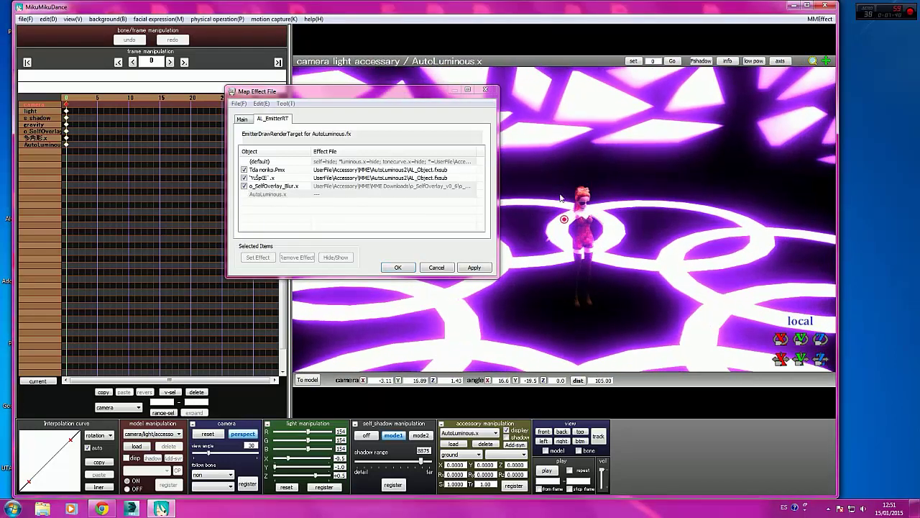
left_click(244, 187)
Extract the subsets of the Tda noriko model in the main render target's effect mapping
left_click(244, 119)
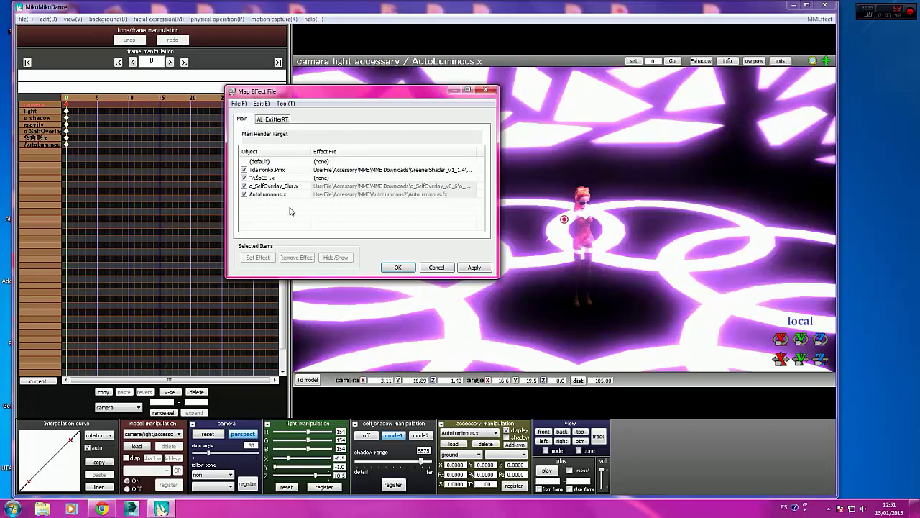
left_click(260, 171)
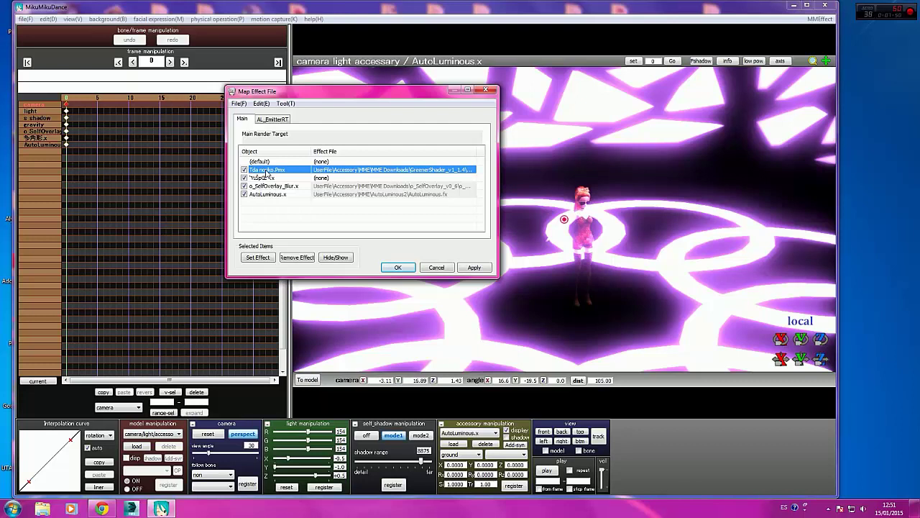
right_click(267, 174)
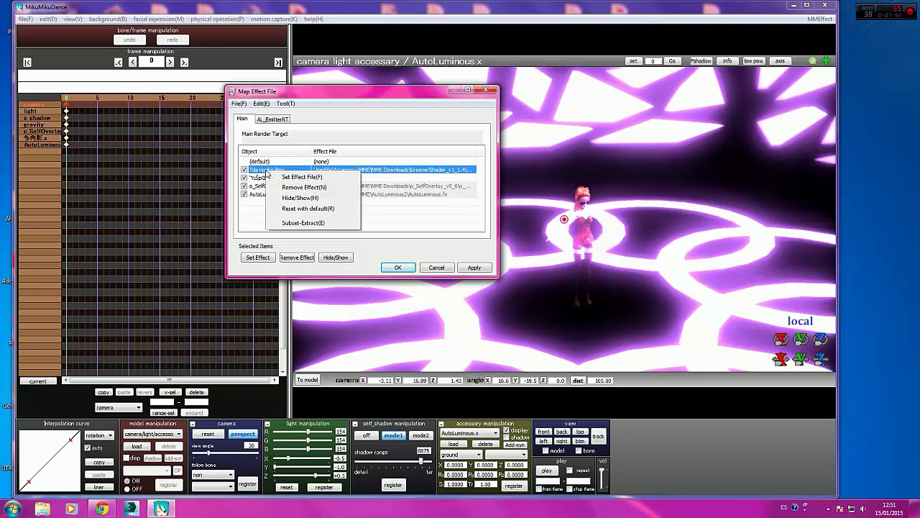
left_click(304, 223)
left_click_drag(337, 93, 246, 79)
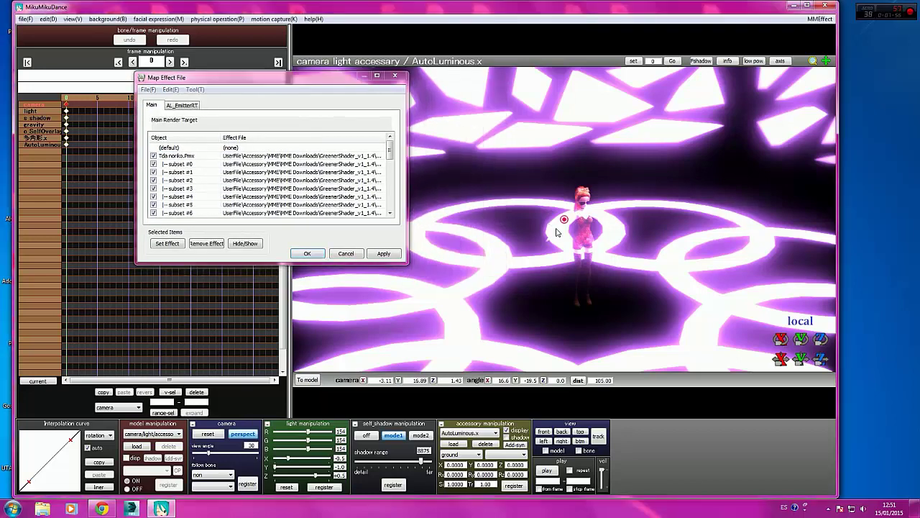
Identify subset #25 of the Tda noriko model by toggling its display in the main render target and examining the choker up close
scroll(555, 231, "up", 10)
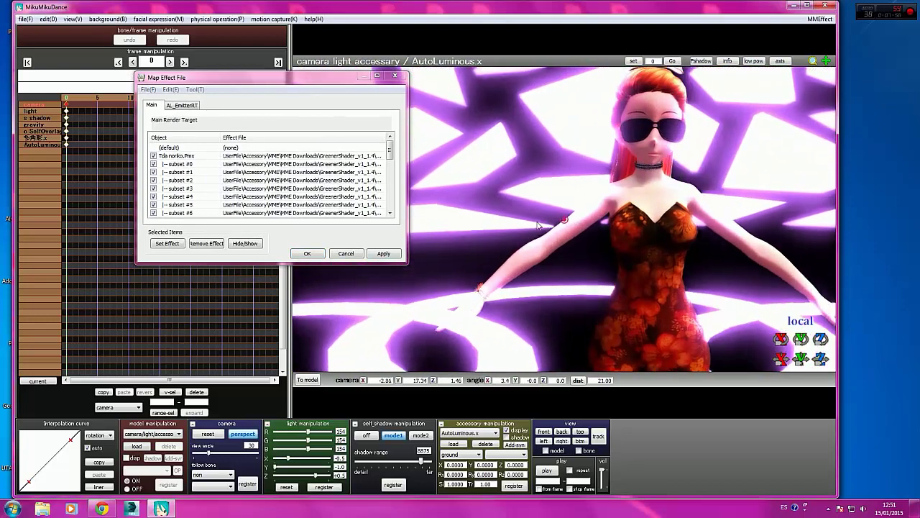
scroll(533, 235, "up", 5)
scroll(533, 234, "down", 3)
right_click_drag(533, 235, 589, 134)
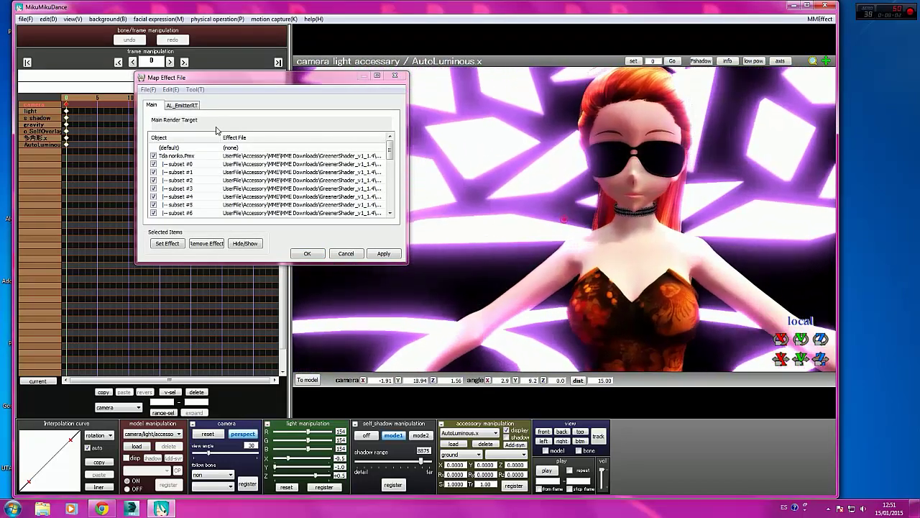
left_click(180, 166)
left_click_drag(389, 151, 389, 195)
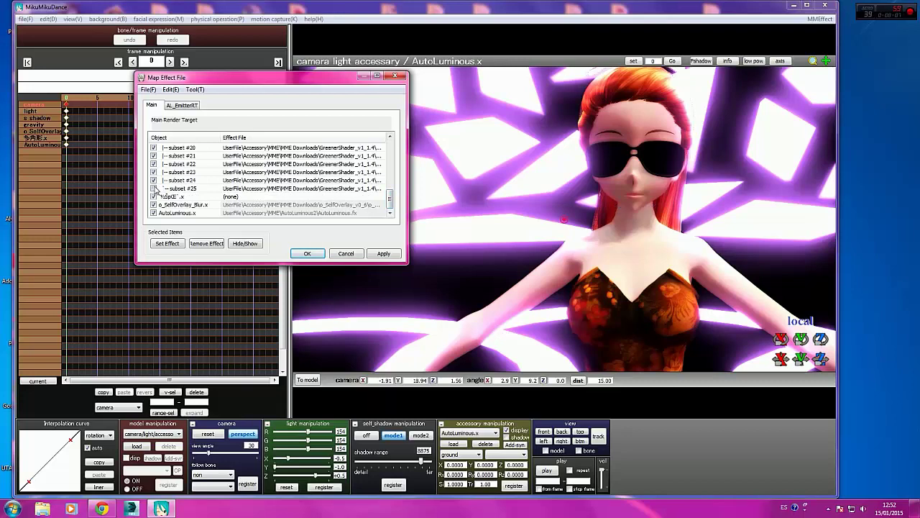
left_click(171, 188)
right_click_drag(533, 200, 634, 213)
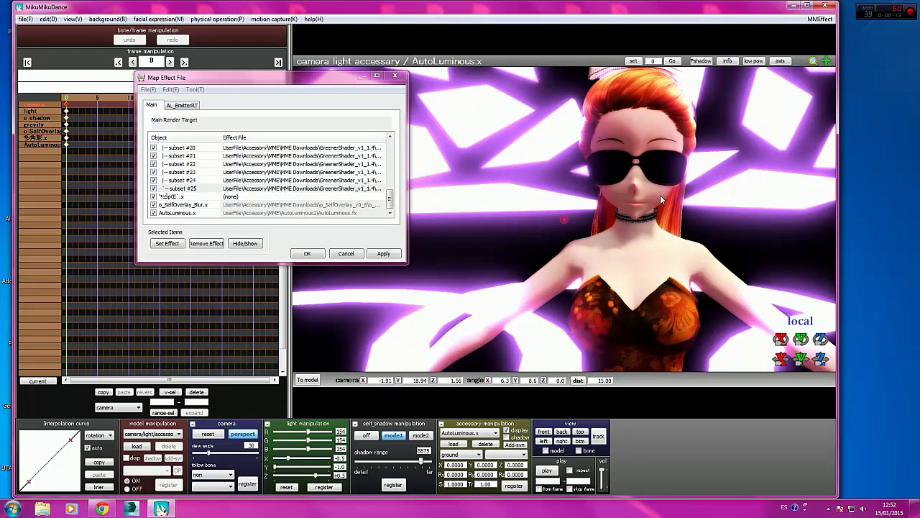
Remove the effect from subset #25 in the AL_EmitterRT render target and inspect the model's choker from several angles
left_click(193, 189)
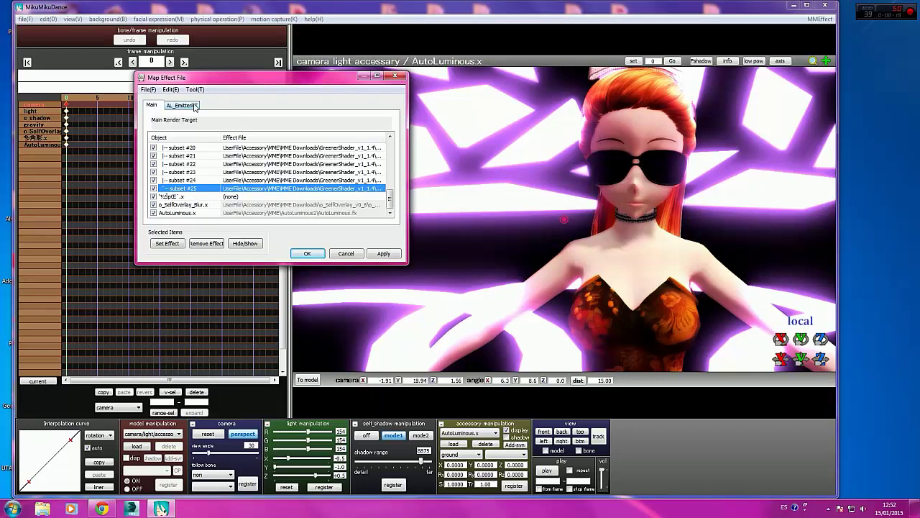
left_click(181, 108)
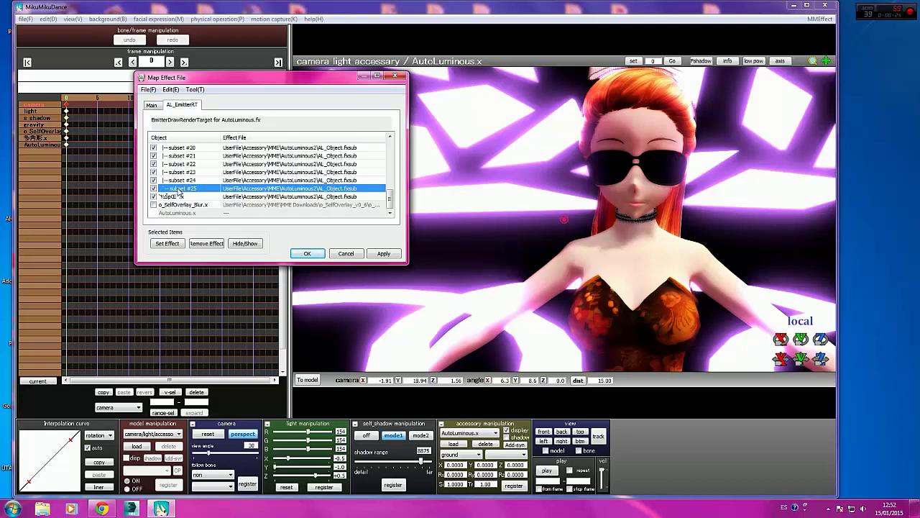
right_click(179, 192)
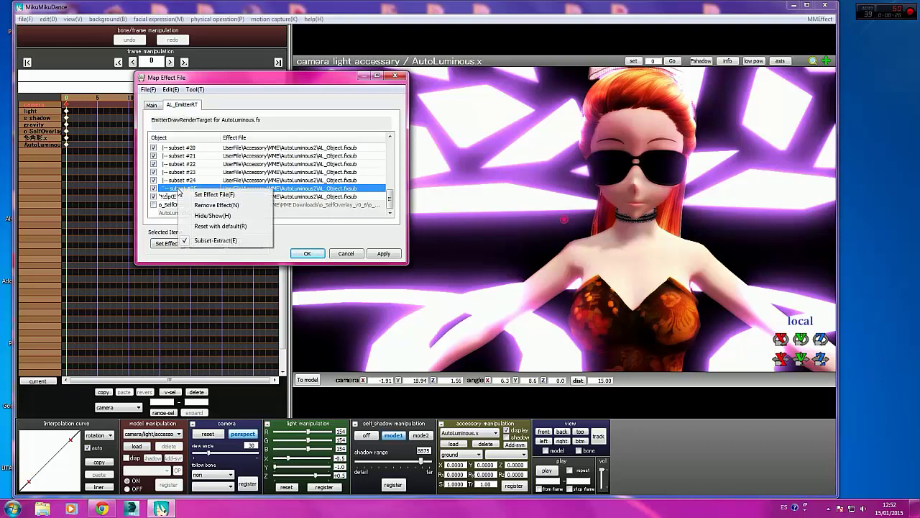
left_click(229, 209)
mouse_move(581, 248)
right_mouse_down()
mouse_move(889, 247)
mouse_move(577, 256)
right_mouse_up()
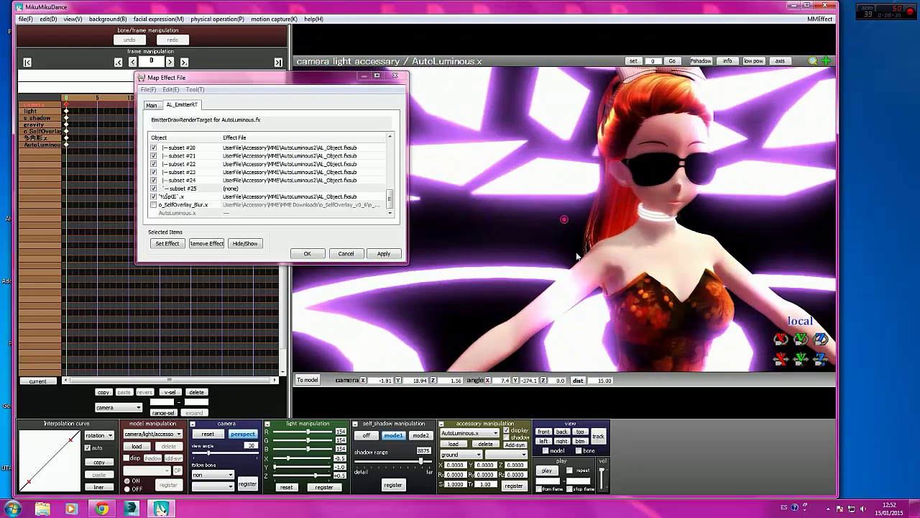
right_click_drag(615, 174, 616, 168)
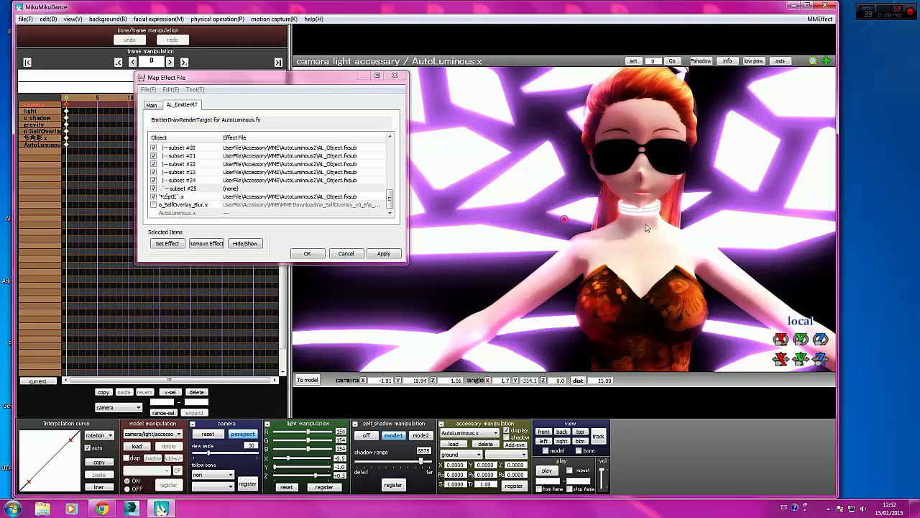
scroll(616, 159, "down", 6)
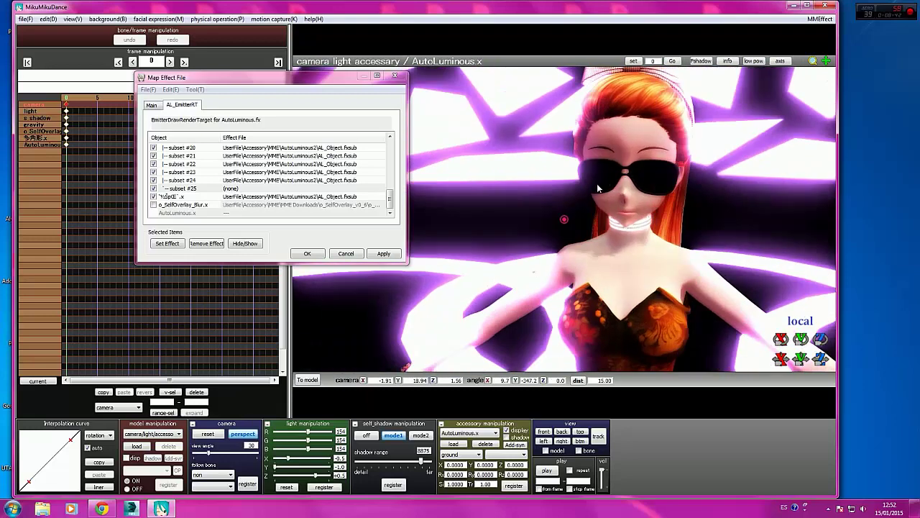